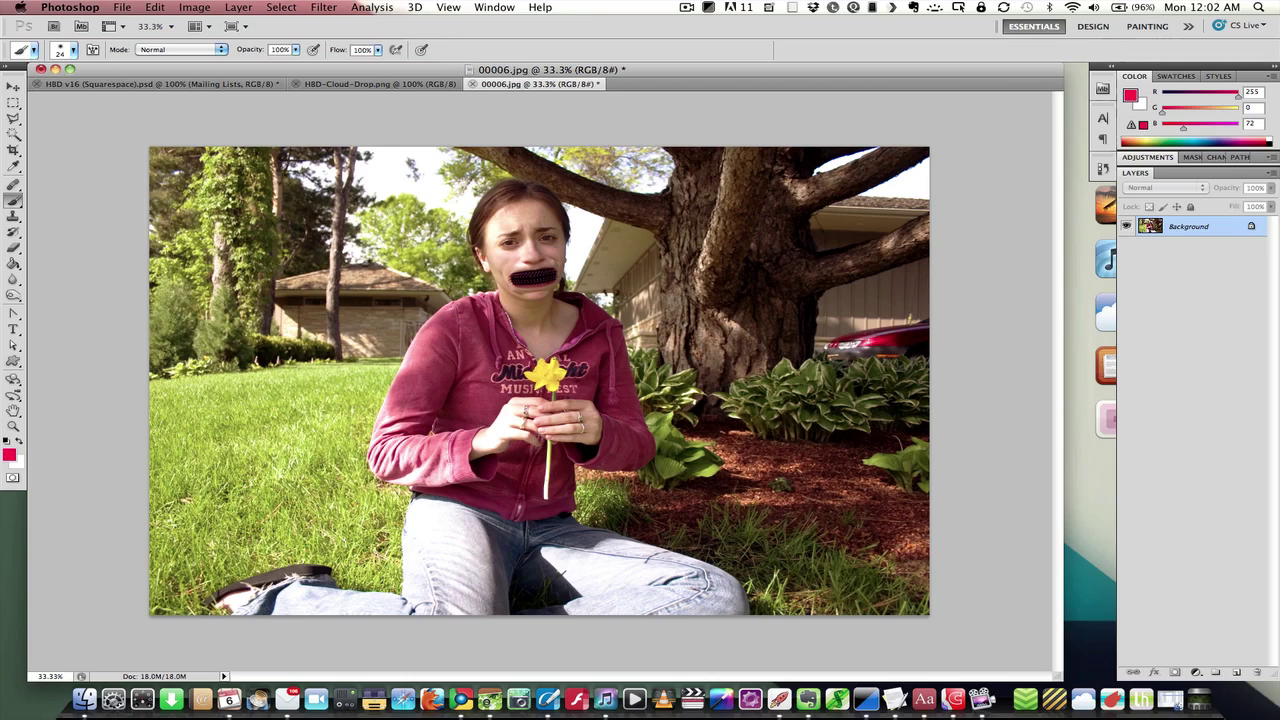
# Step: Zoom in on the daffodil and select the Color Replacement Tool
pyautogui.press('z')
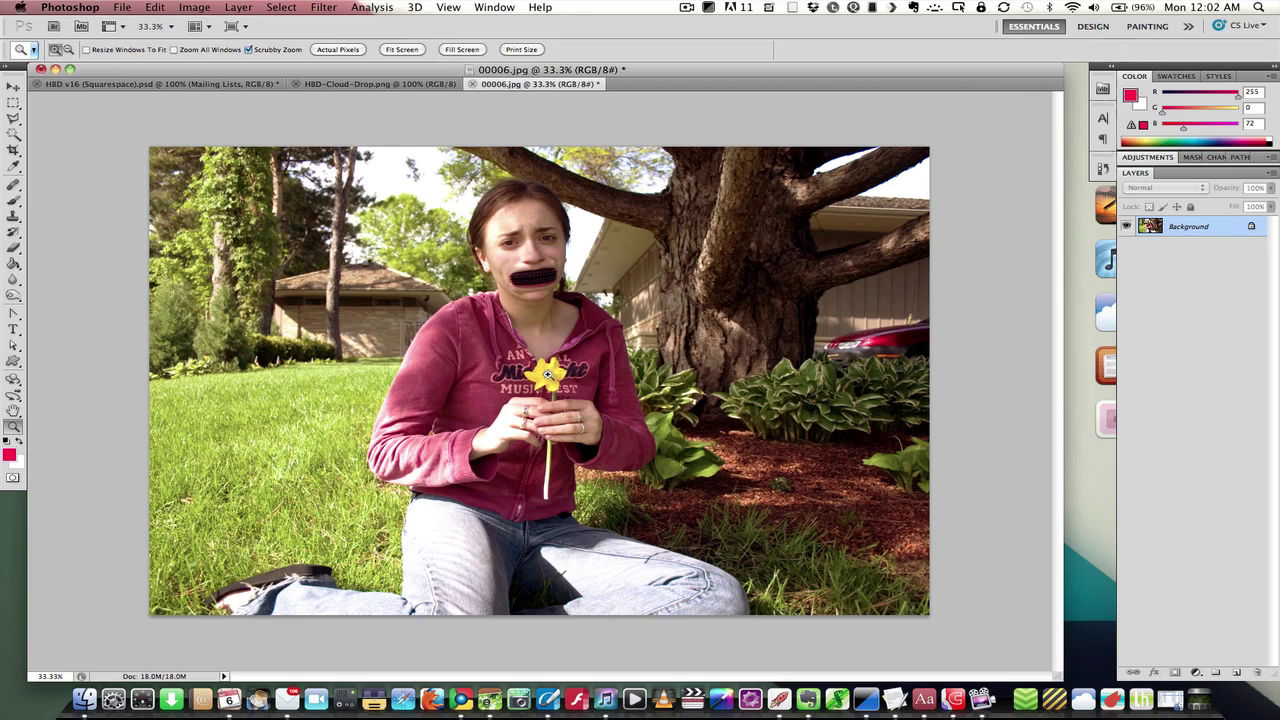
pyautogui.moveTo(548, 374); pyautogui.dragTo(548, 374)
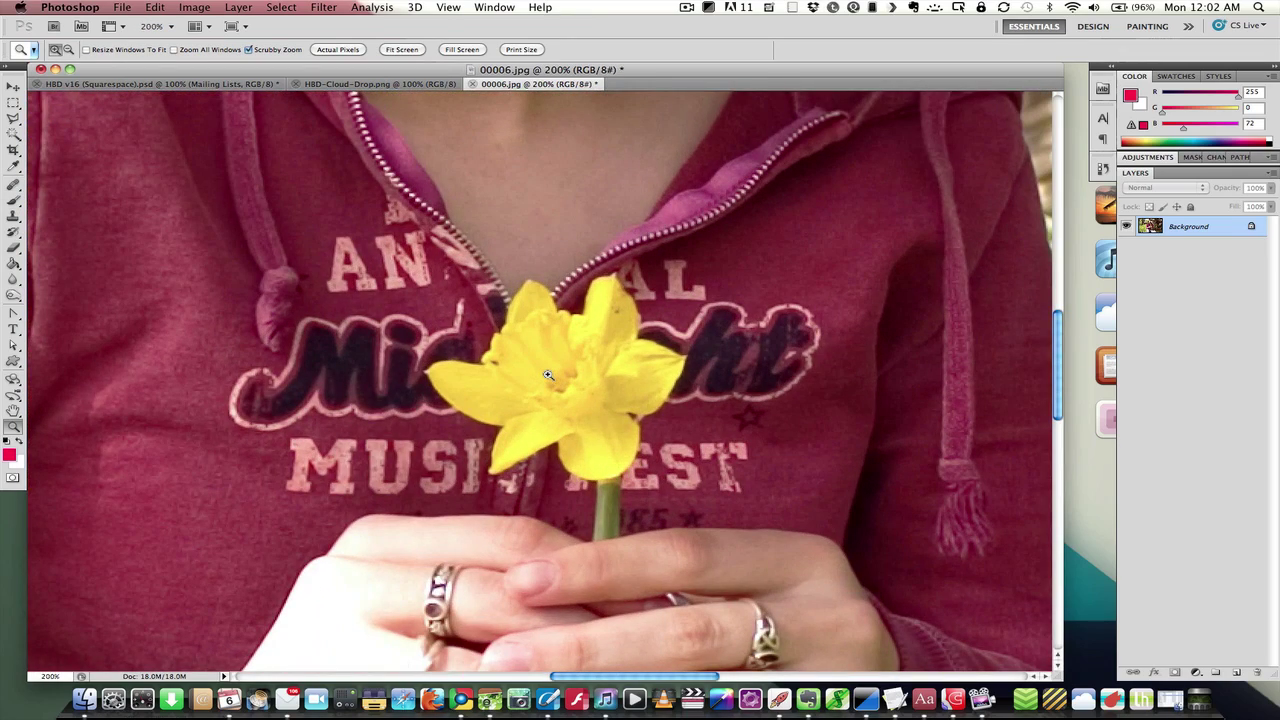
pyautogui.click(20, 205)
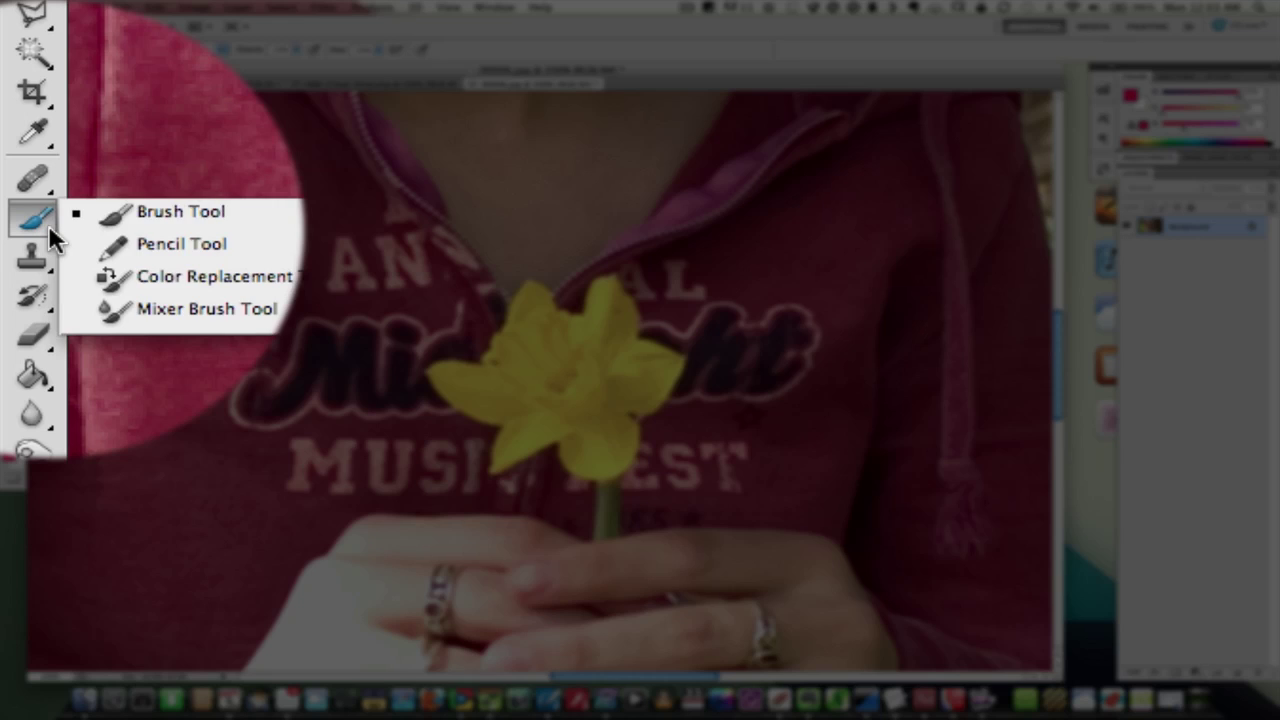
pyautogui.click(130, 230)
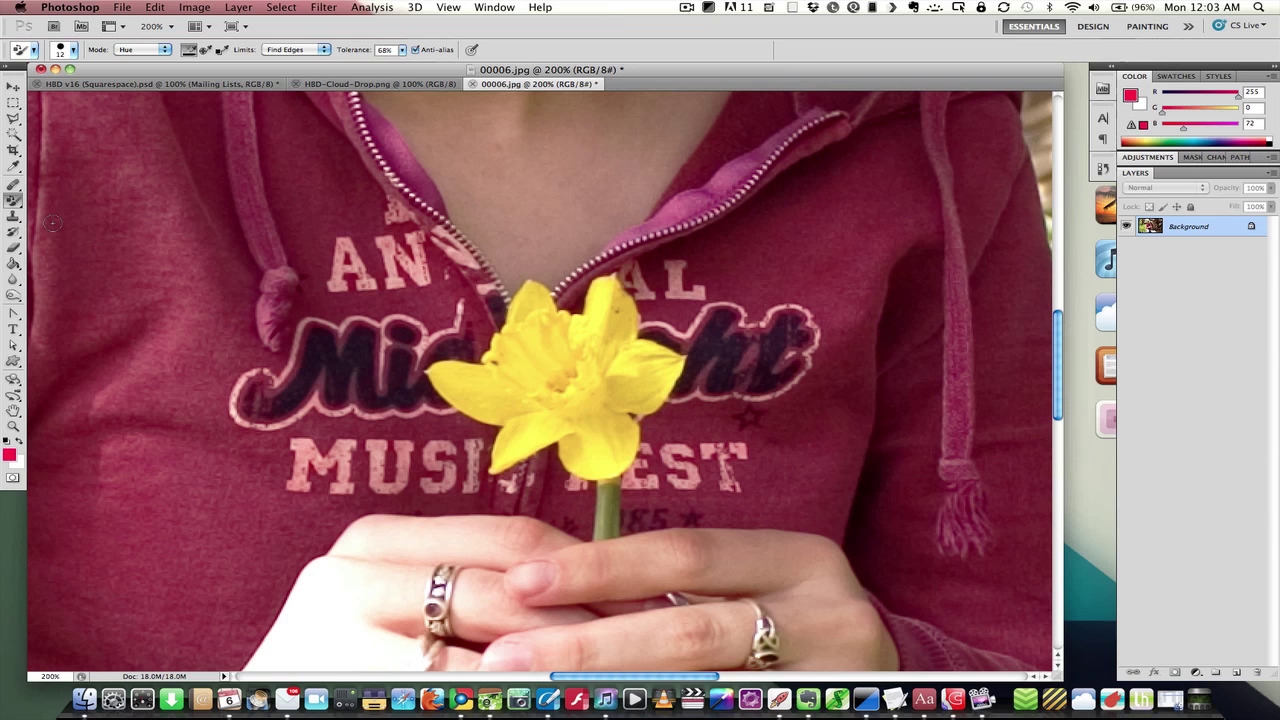
# Step: Set the replacement mode to Hue, limits to Find Edges and tolerance to 30%
pyautogui.click(145, 52)
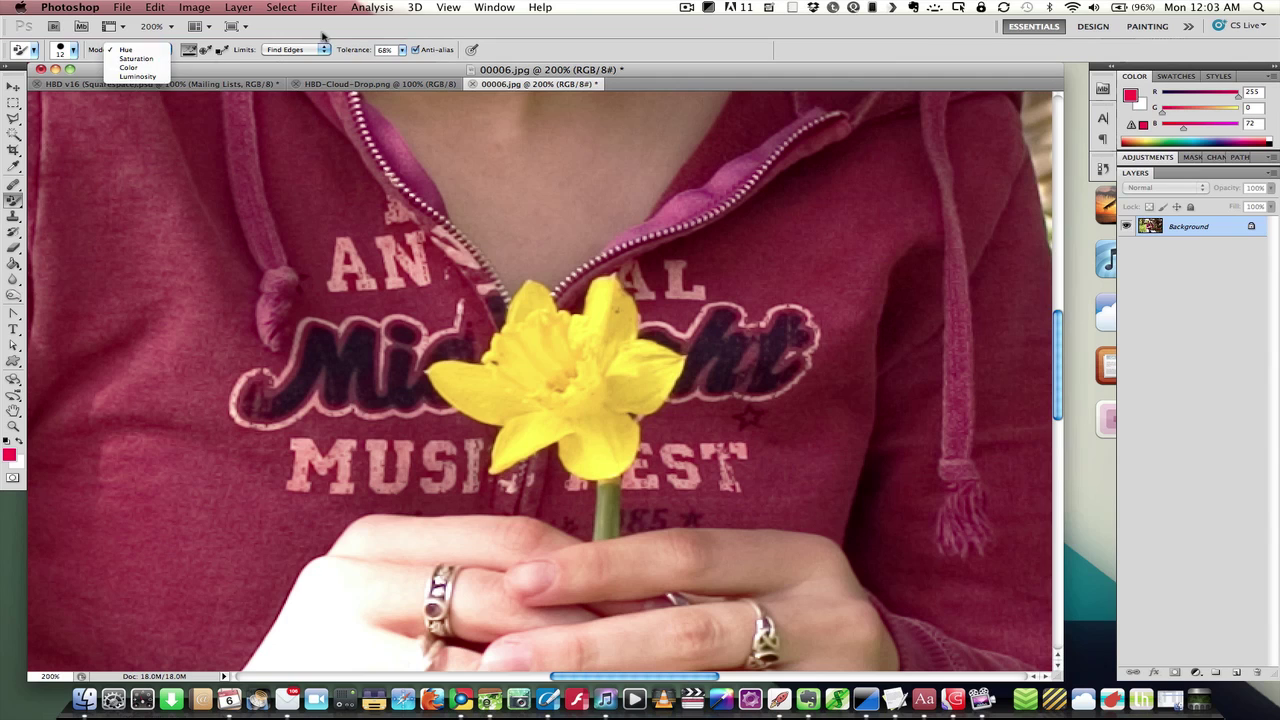
pyautogui.click(130, 50)
pyautogui.click(300, 49)
pyautogui.click(308, 50)
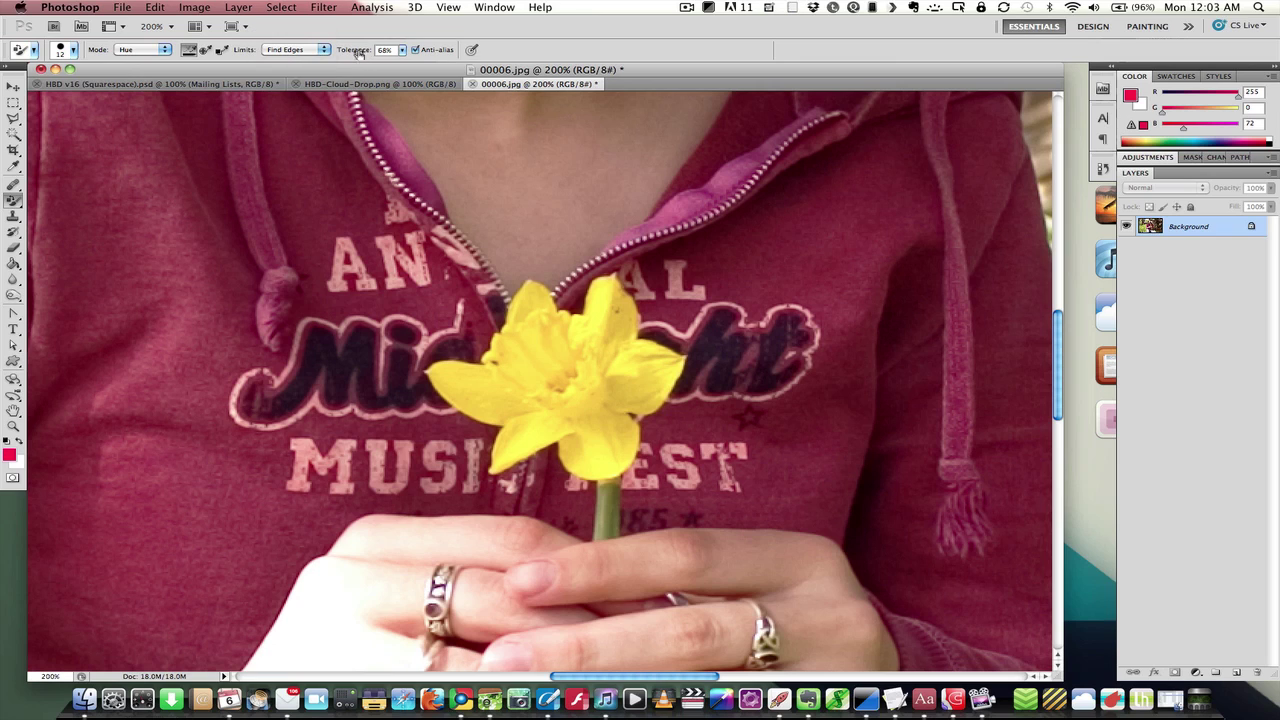
pyautogui.moveTo(358, 54); pyautogui.dragTo(298, 53)
pyautogui.click(318, 55)
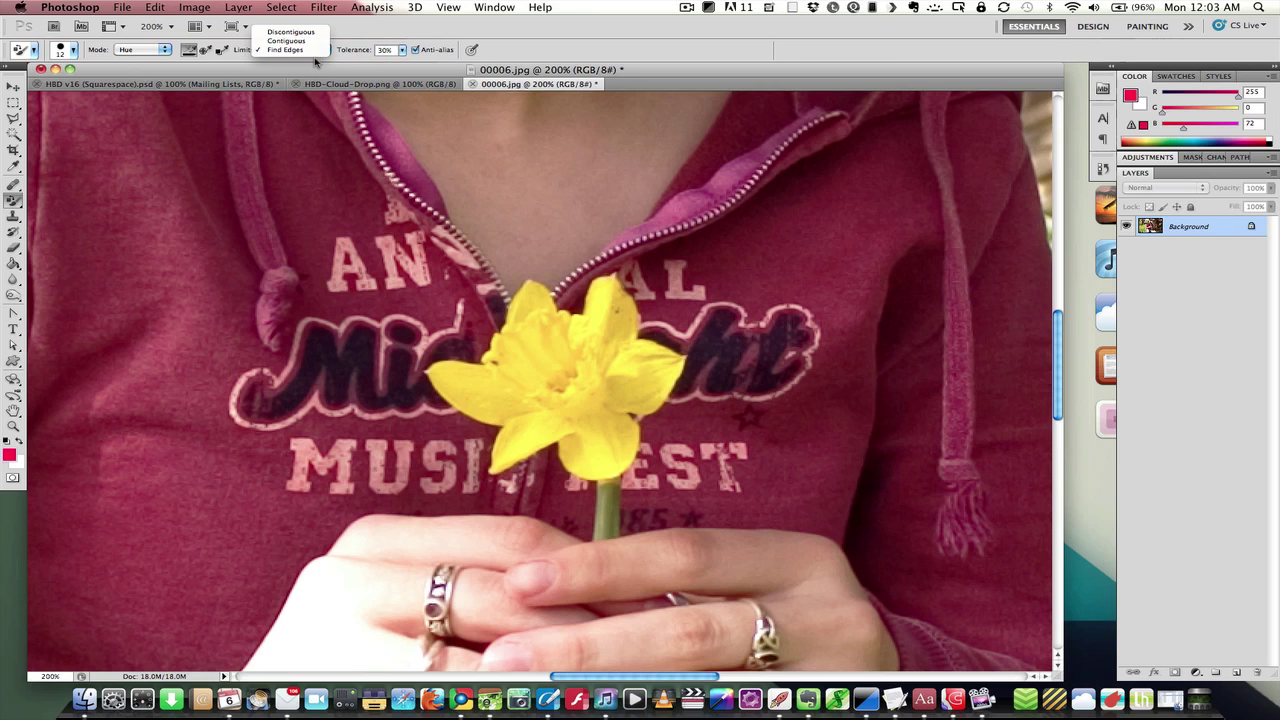
pyautogui.click(313, 63)
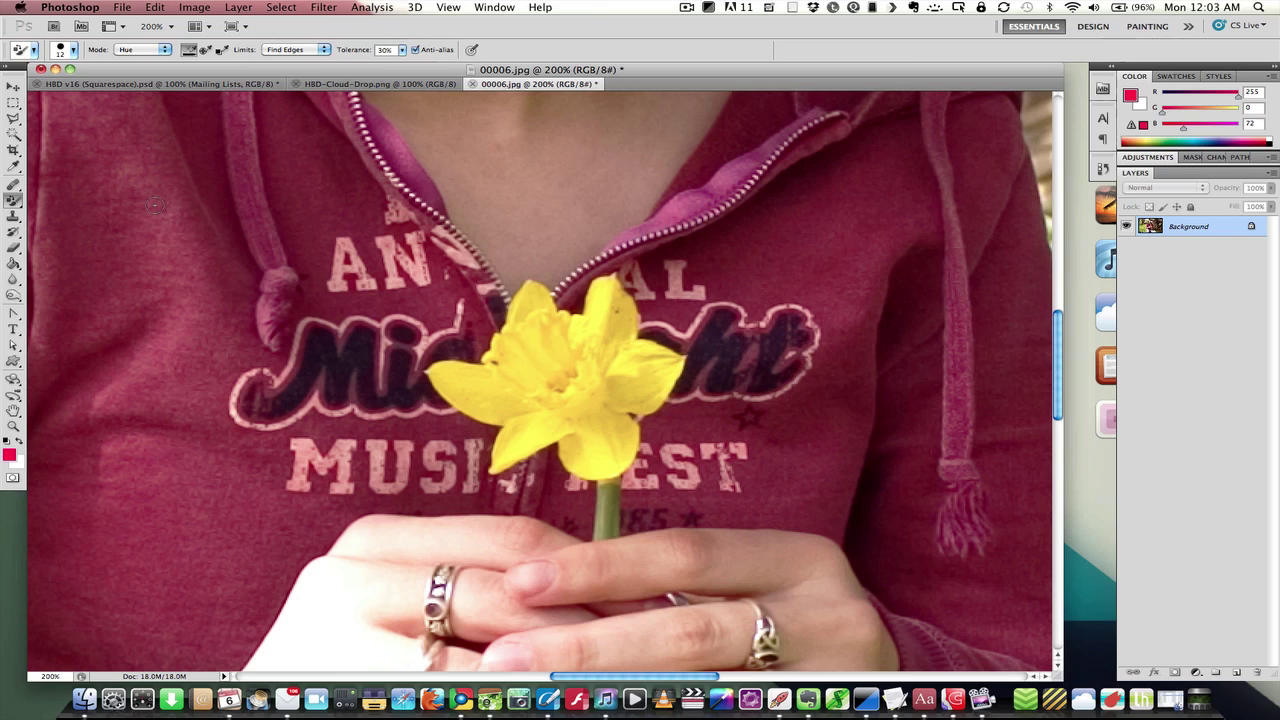
# Step: Set the brush size to 45 px and its hardness to 55%
pyautogui.click(74, 52)
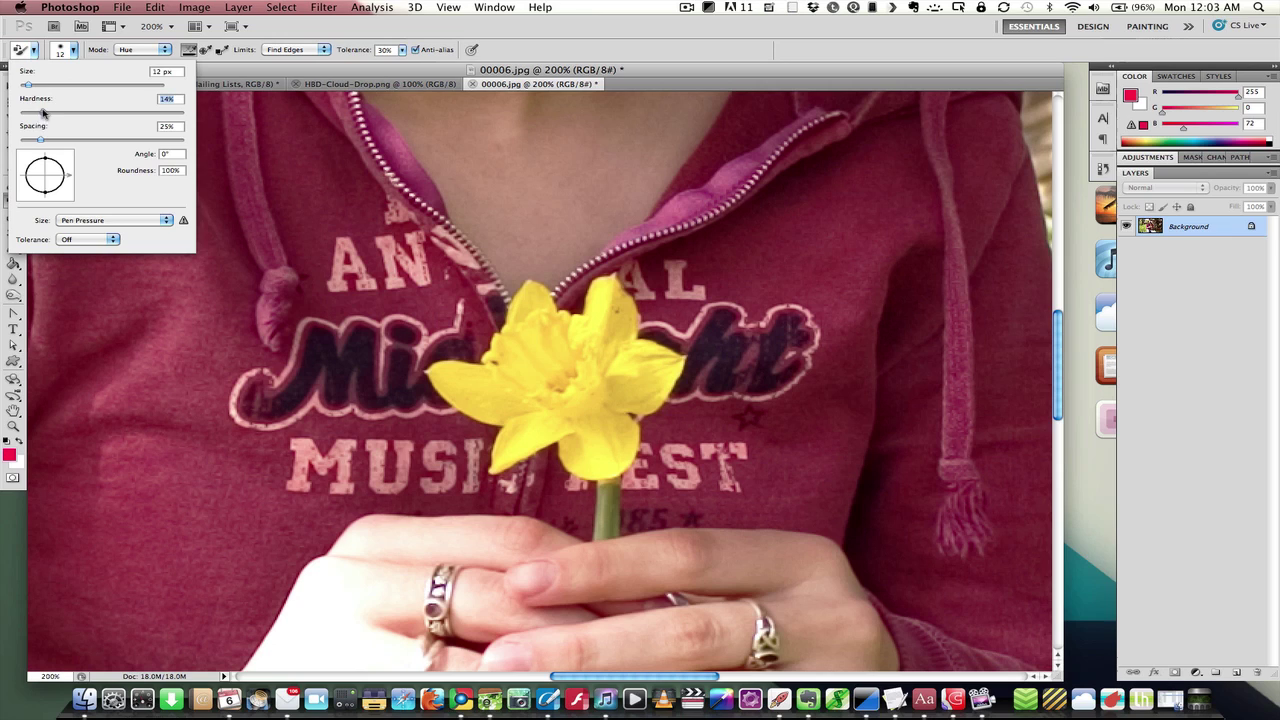
pyautogui.moveTo(41, 110); pyautogui.dragTo(108, 116)
pyautogui.moveTo(37, 87); pyautogui.dragTo(41, 90)
pyautogui.click(368, 323)
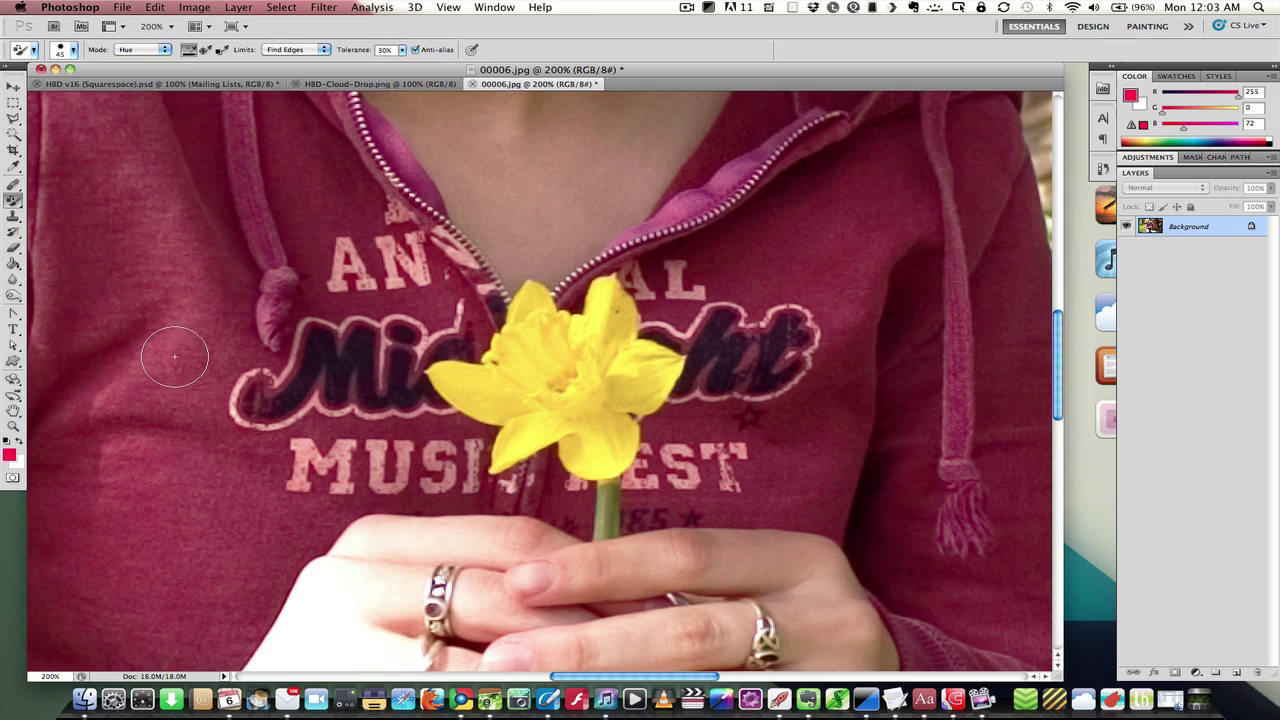
# Step: Set the foreground colour to orange ff4200 and paint over the daffodil petals
pyautogui.click(10, 455)
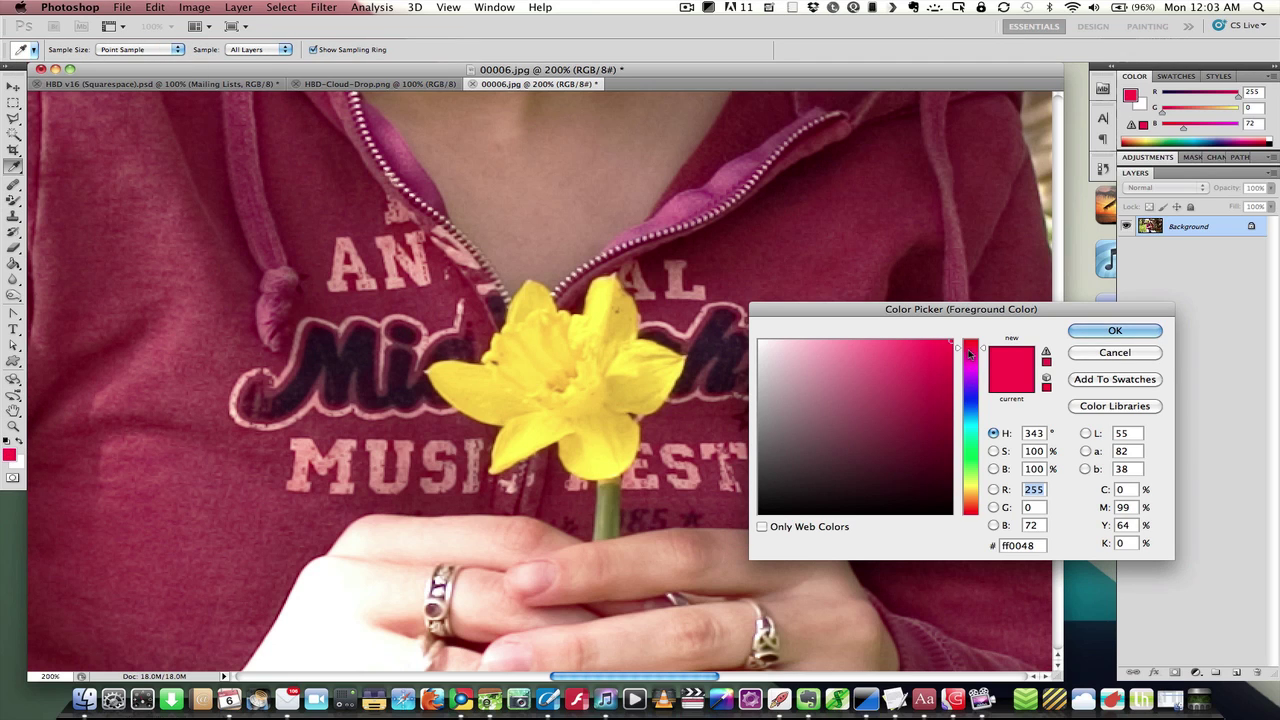
pyautogui.moveTo(968, 354); pyautogui.dragTo(972, 512)
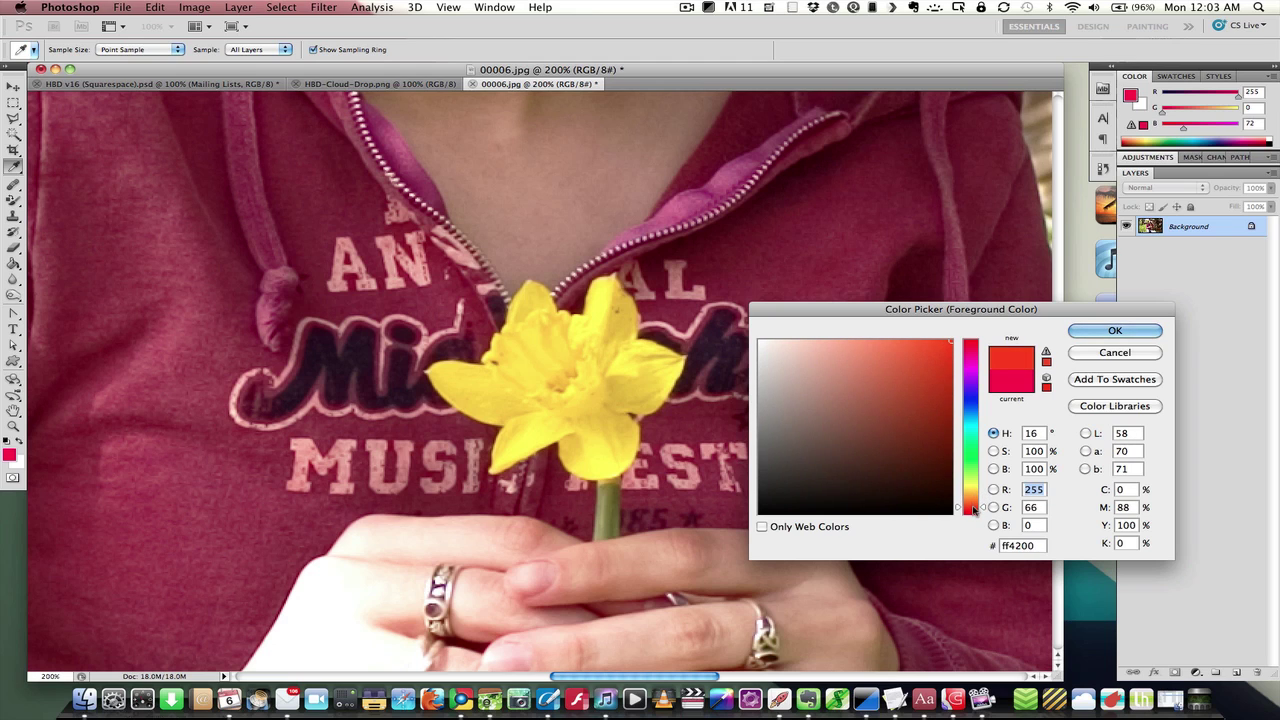
pyautogui.press('Return')
pyautogui.press('b')
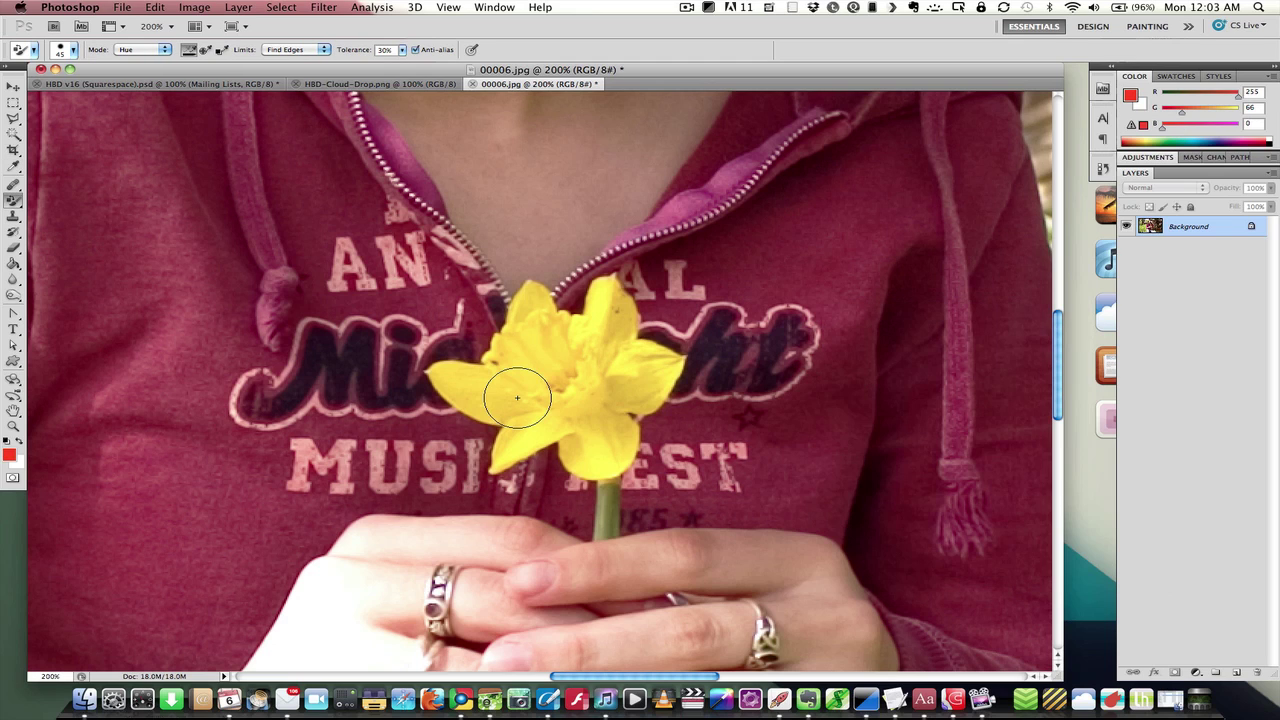
pyautogui.moveTo(517, 398)
pyautogui.mouseDown()
pyautogui.moveTo(556, 369)
pyautogui.moveTo(565, 388)
pyautogui.moveTo(531, 385)
pyautogui.moveTo(577, 394)
pyautogui.moveTo(452, 380)
pyautogui.moveTo(531, 348)
pyautogui.moveTo(537, 312)
pyautogui.moveTo(574, 358)
pyautogui.moveTo(605, 300)
pyautogui.moveTo(638, 383)
pyautogui.moveTo(607, 406)
pyautogui.moveTo(656, 379)
pyautogui.moveTo(578, 450)
pyautogui.moveTo(570, 398)
pyautogui.moveTo(494, 455)
pyautogui.mouseUp()
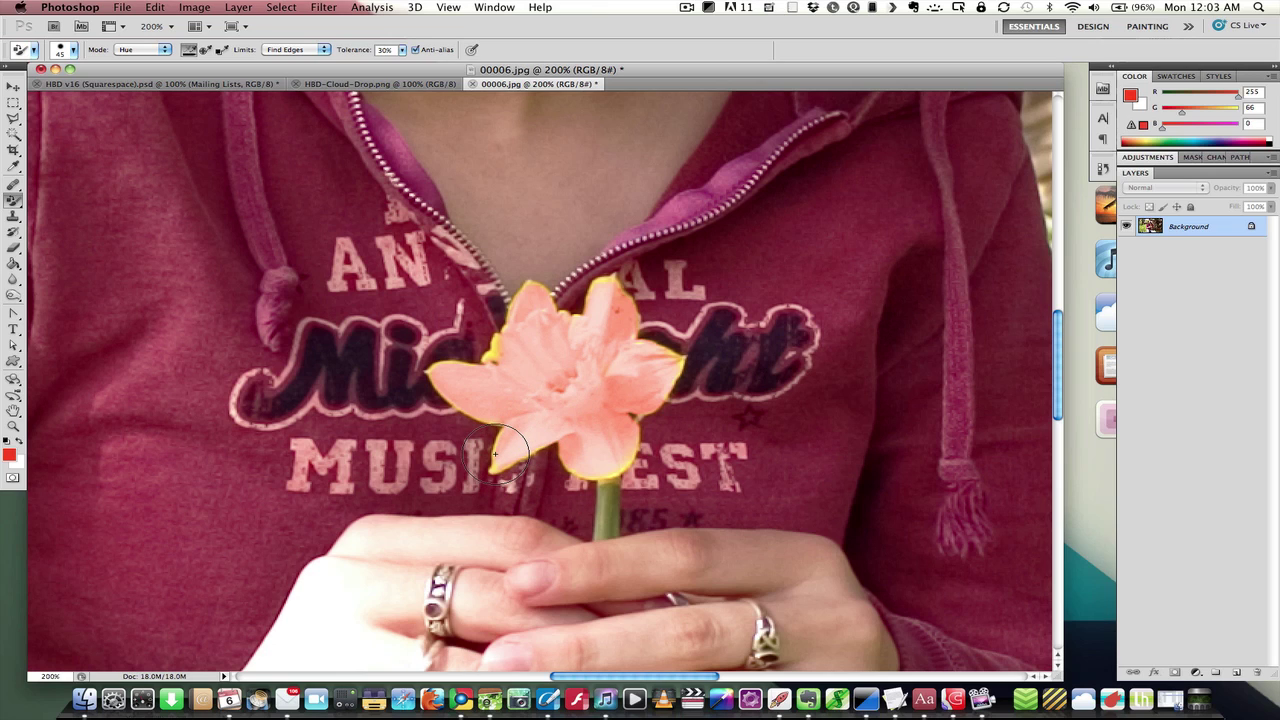
# Step: Undo the recolour, switch the replacement mode to Color, and repaint the daffodil
pyautogui.press('super+z')
pyautogui.click(138, 50)
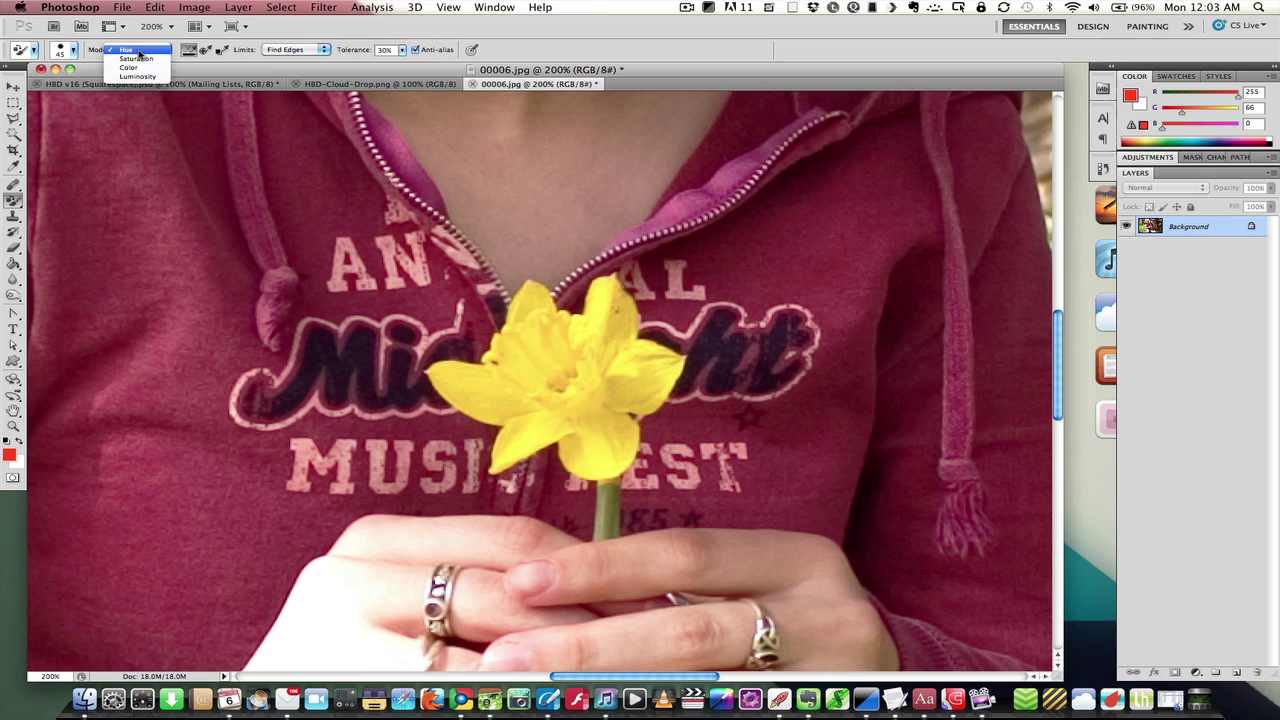
pyautogui.click(128, 67)
pyautogui.moveTo(545, 352)
pyautogui.mouseDown()
pyautogui.moveTo(578, 402)
pyautogui.moveTo(528, 358)
pyautogui.moveTo(583, 399)
pyautogui.moveTo(445, 373)
pyautogui.moveTo(529, 355)
pyautogui.moveTo(538, 301)
pyautogui.moveTo(593, 346)
pyautogui.moveTo(612, 286)
pyautogui.moveTo(630, 386)
pyautogui.moveTo(657, 362)
pyautogui.moveTo(651, 386)
pyautogui.moveTo(598, 451)
pyautogui.moveTo(542, 417)
pyautogui.moveTo(496, 465)
pyautogui.mouseUp()
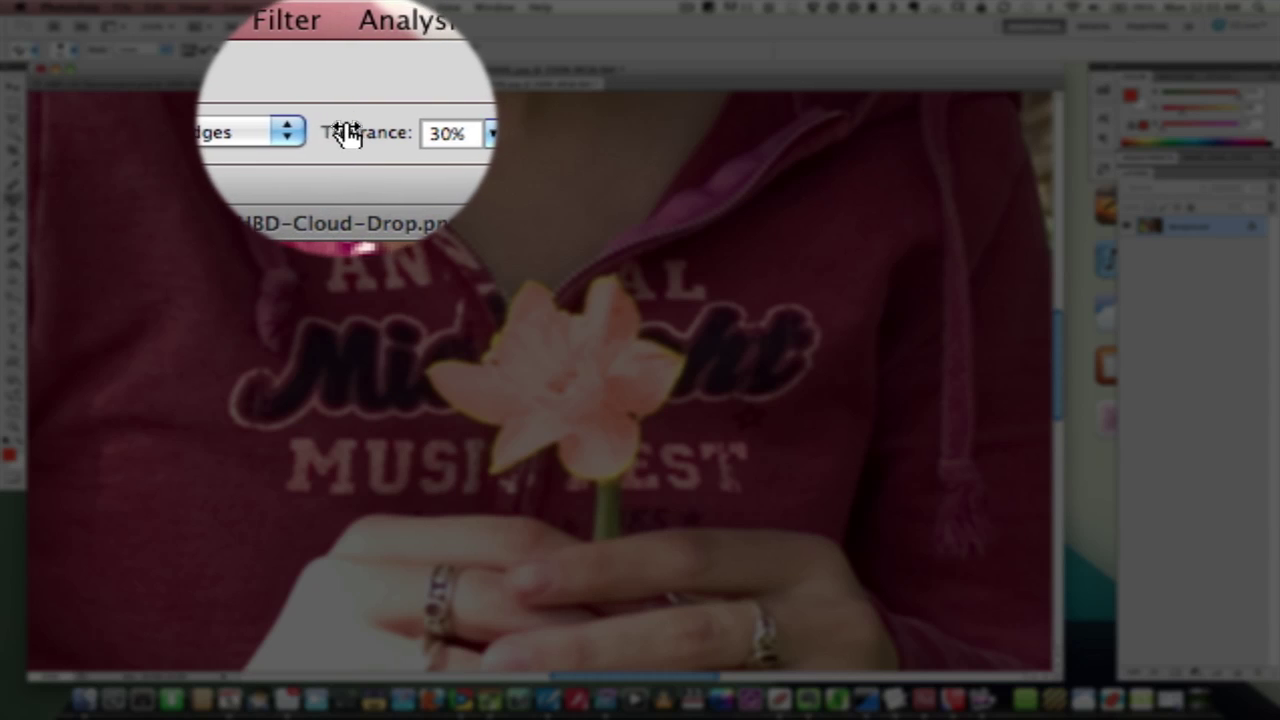
# Step: Raise the tolerance to 40% and shrink the brush to 15 px
pyautogui.moveTo(336, 50); pyautogui.dragTo(346, 51)
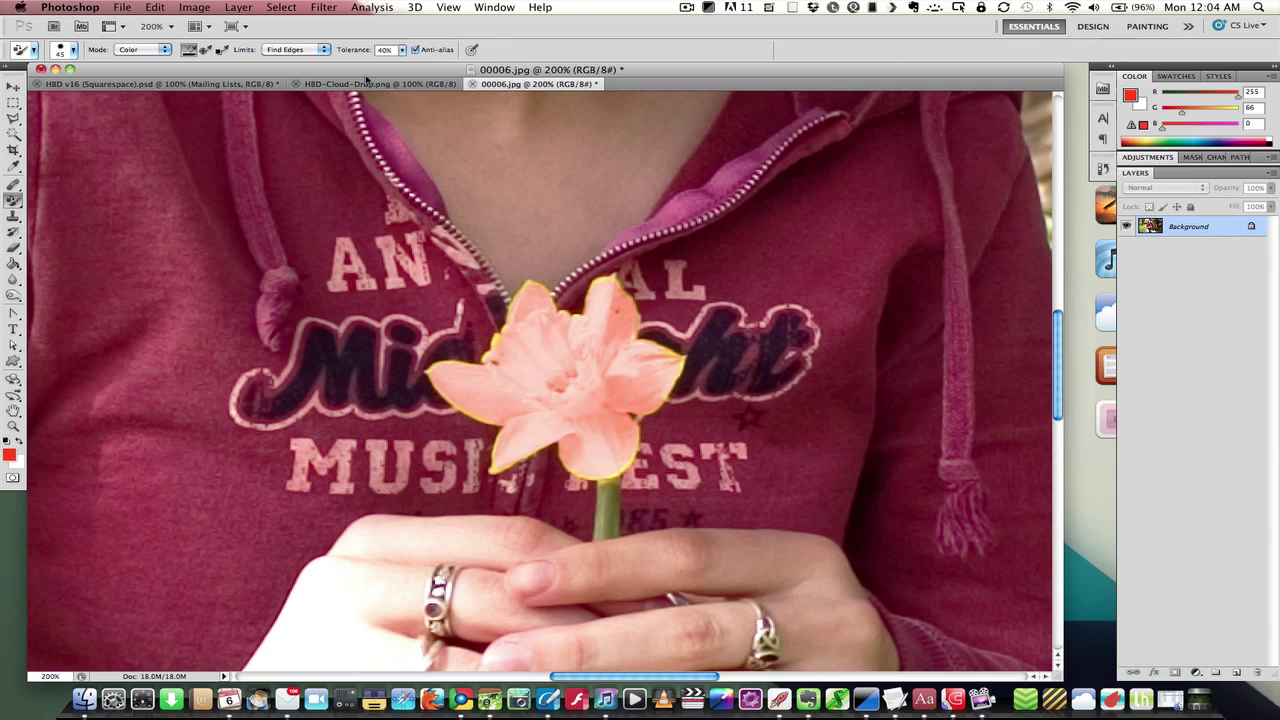
pyautogui.rightClick(546, 364)
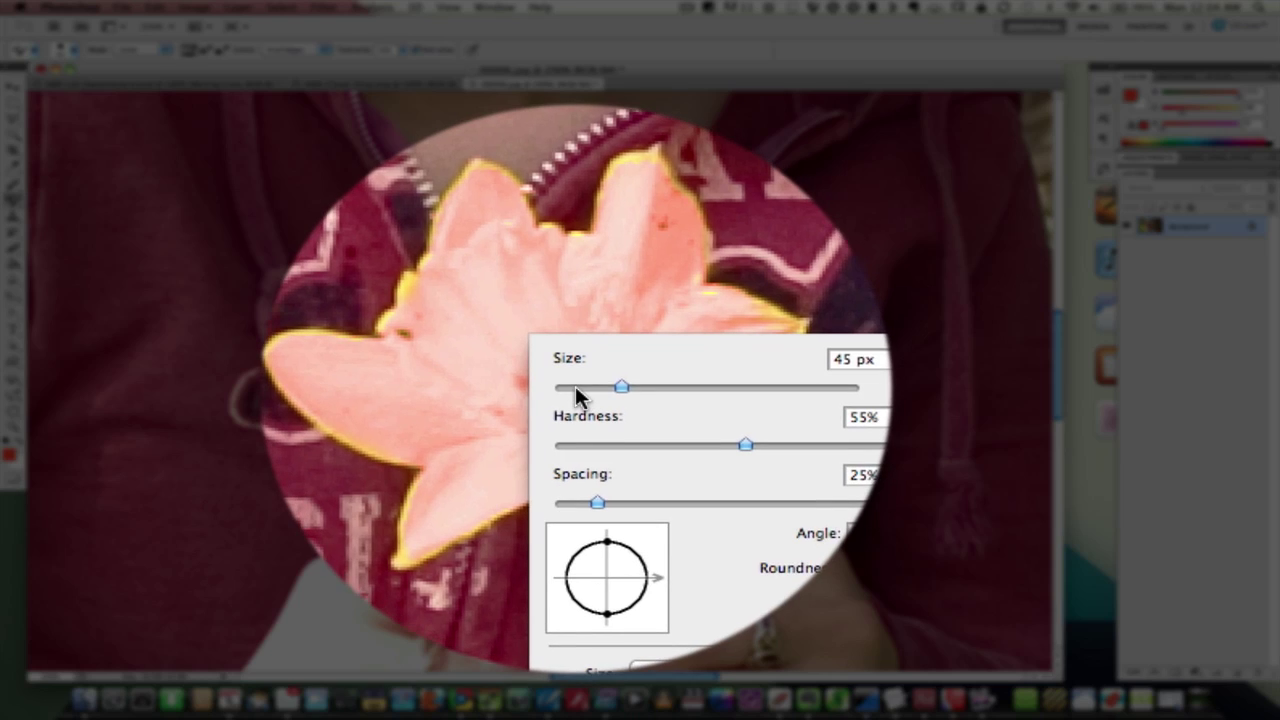
pyautogui.click(585, 388)
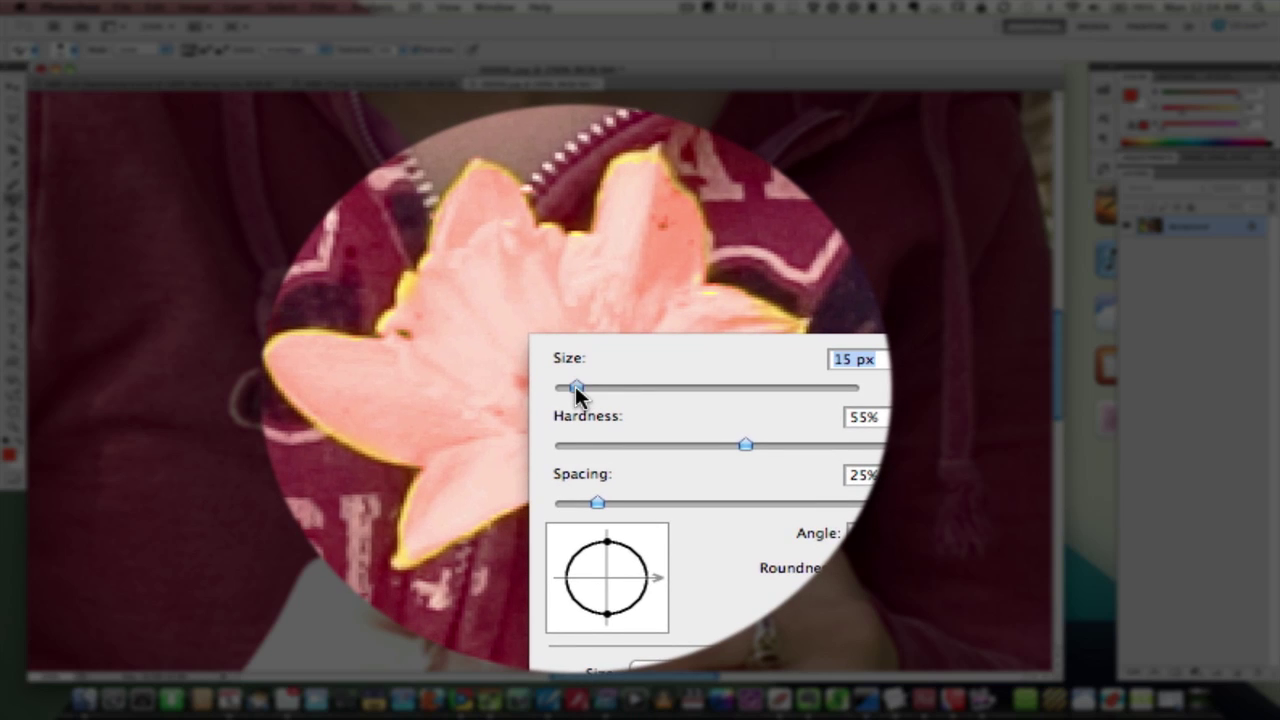
pyautogui.press('Return')
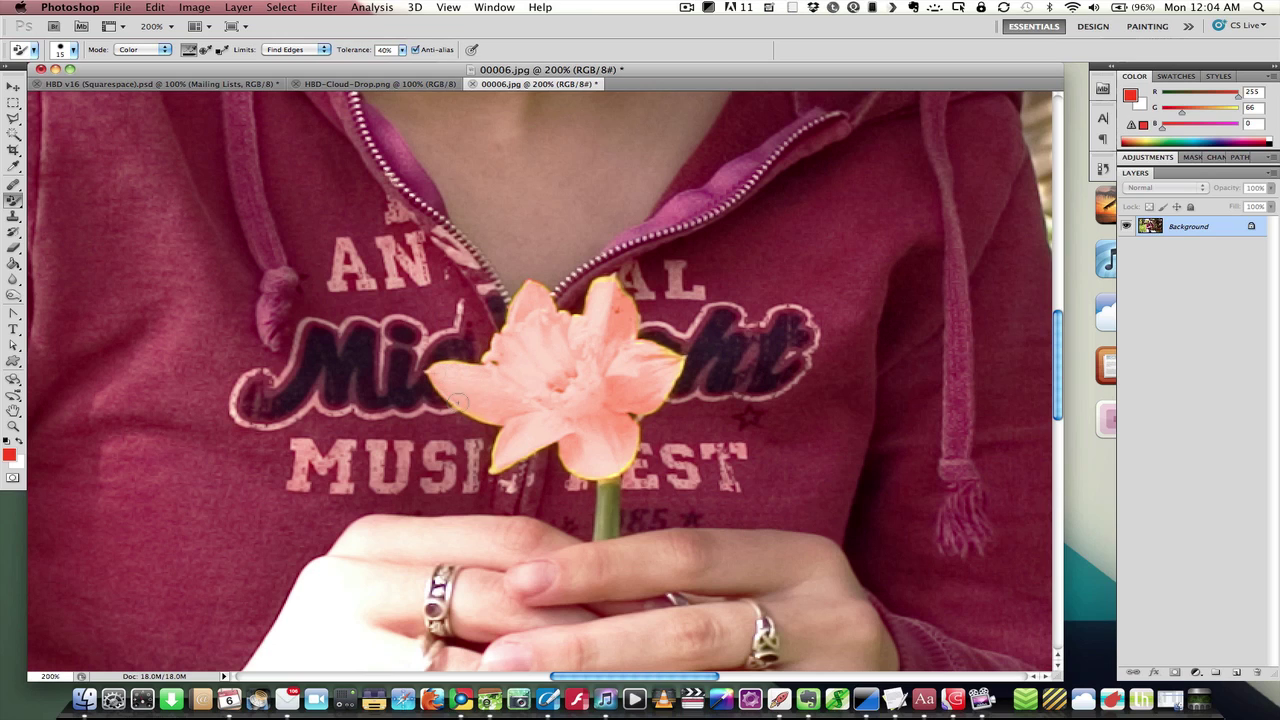
# Step: Zoom out from the daffodil to see more of the photo
pyautogui.press('z')
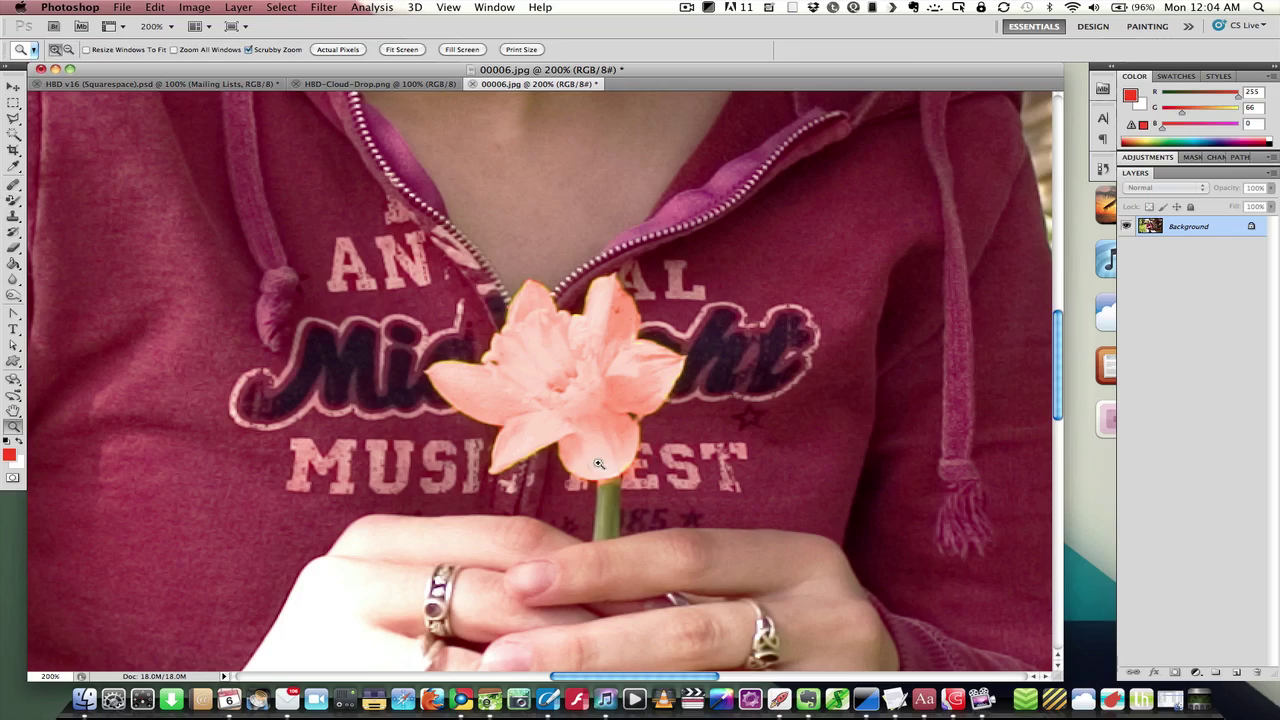
pyautogui.keyDown('alt'); pyautogui.click(598, 463); pyautogui.keyUp('alt')
pyautogui.keyDown('alt'); pyautogui.click(598, 463); pyautogui.keyUp('alt')
# Step: Zoom onto her eye, choose a bright blue foreground, and paint the left iris
pyautogui.keyDown('alt'); pyautogui.click(598, 463); pyautogui.keyUp('alt')
pyautogui.keyDown('alt'); pyautogui.click(598, 463); pyautogui.keyUp('alt')
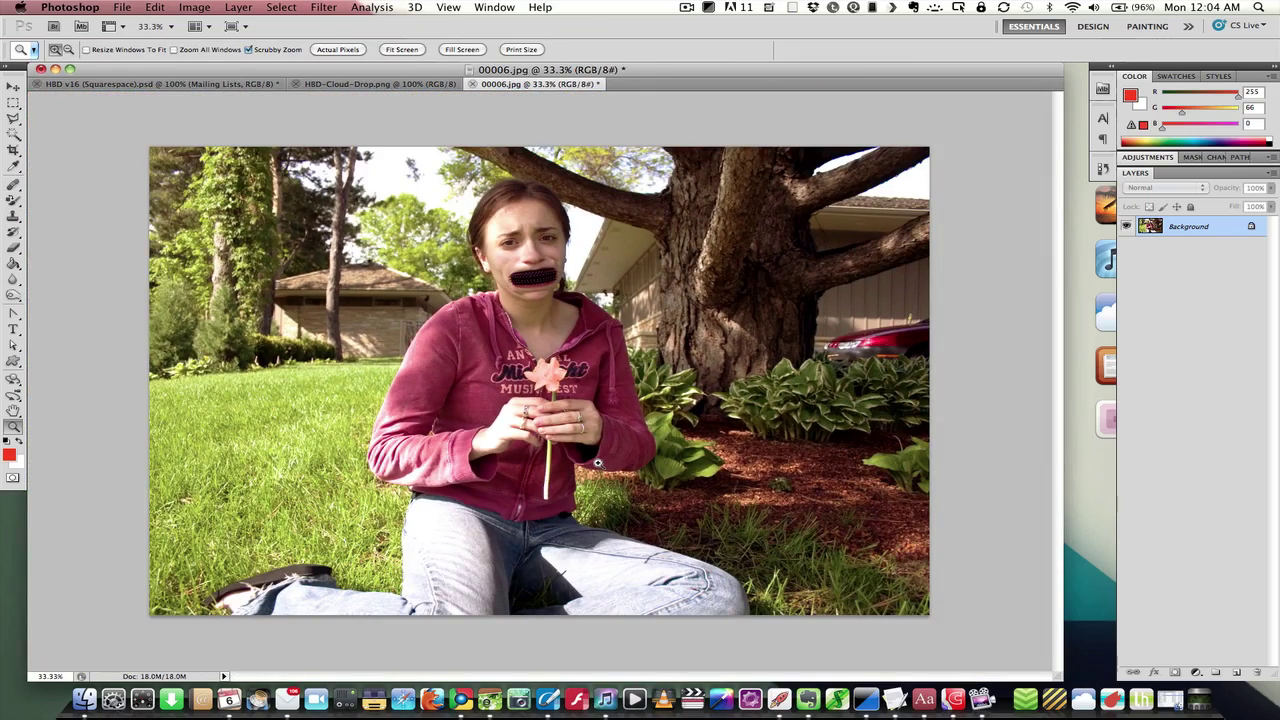
pyautogui.moveTo(516, 242); pyautogui.dragTo(517, 244)
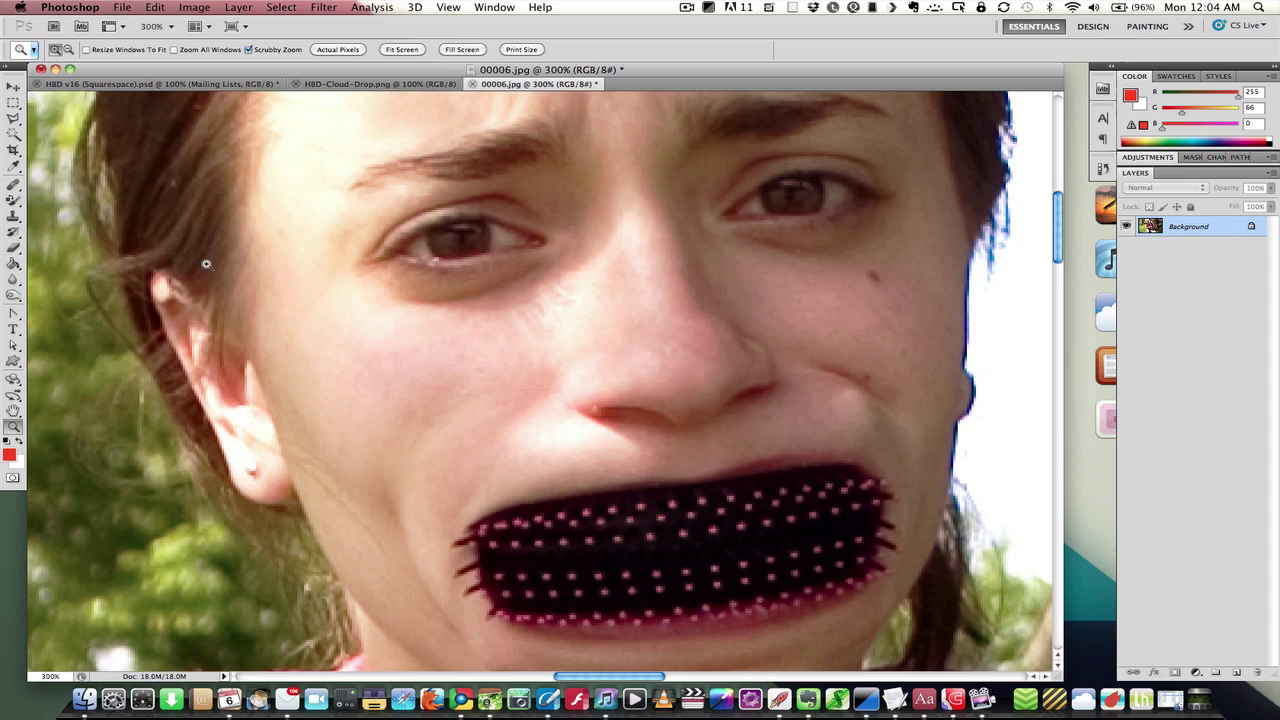
pyautogui.click(13, 200)
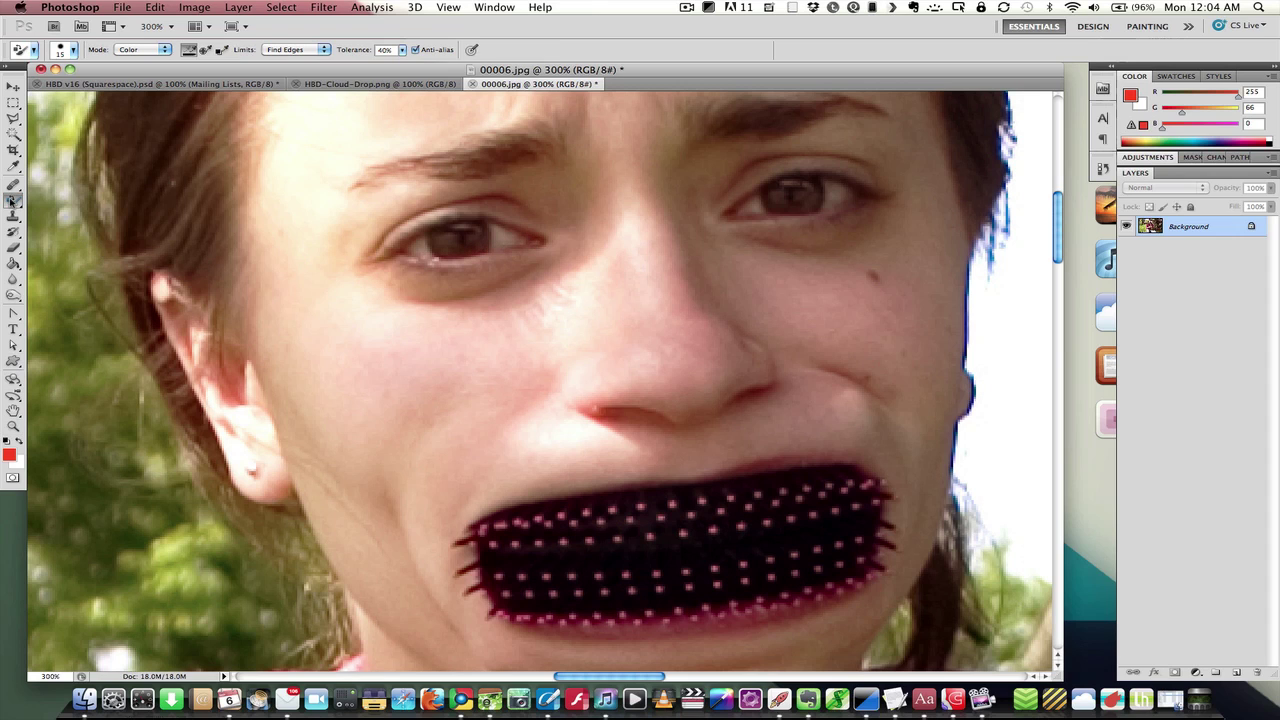
pyautogui.click(8, 456)
pyautogui.click(973, 414)
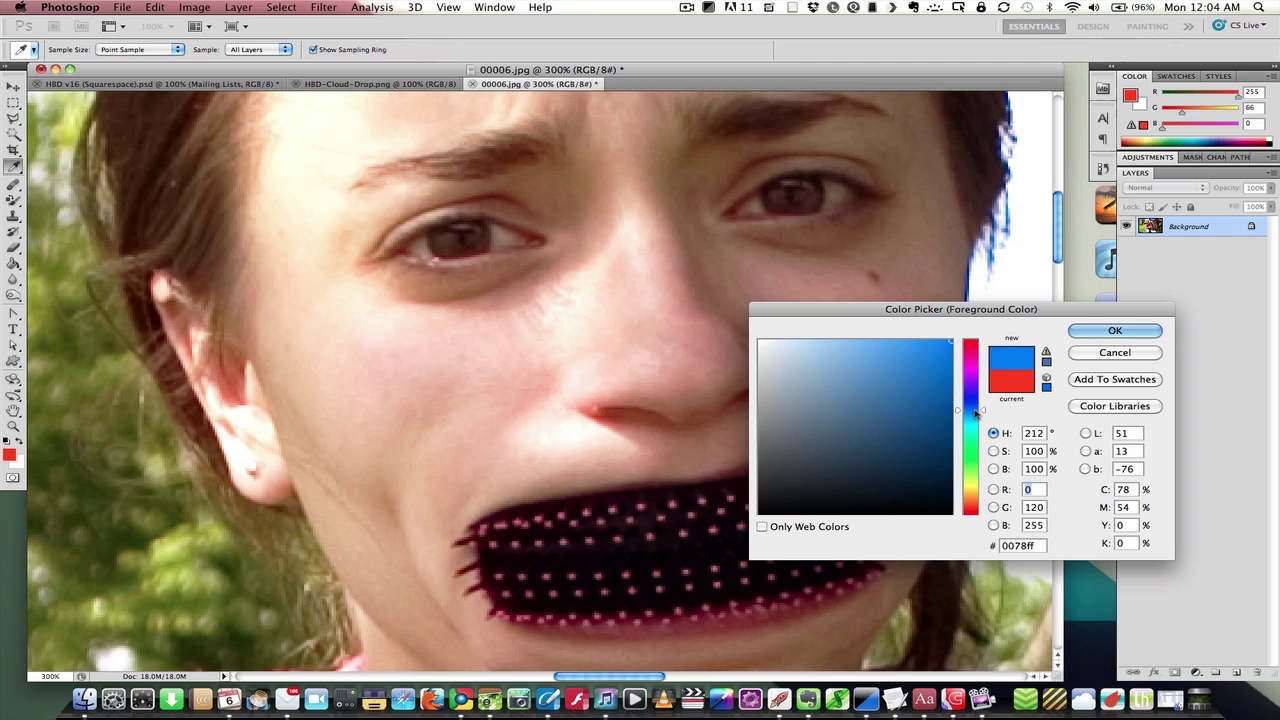
pyautogui.press('Return')
pyautogui.moveTo(451, 243)
pyautogui.mouseDown()
pyautogui.moveTo(468, 236)
pyautogui.moveTo(449, 242)
pyautogui.mouseUp()
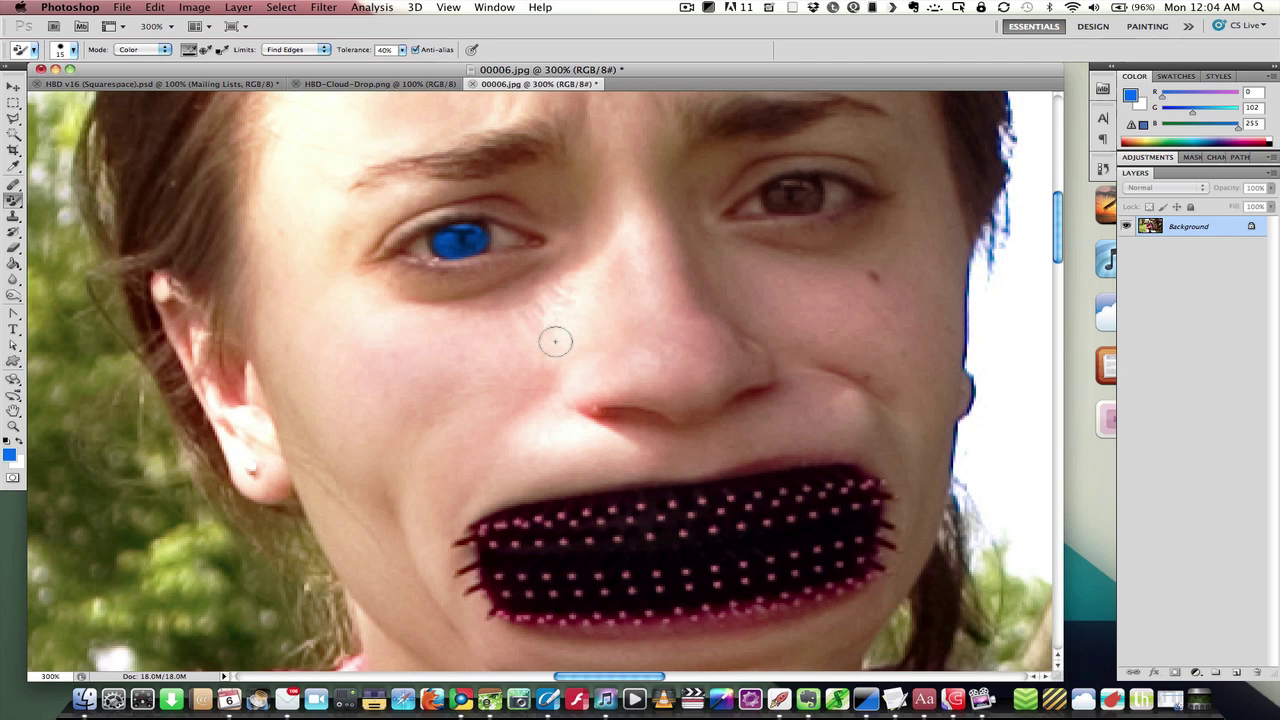
# Step: Undo the blue strokes, switch the replacement mode to Hue, and repaint the left iris
pyautogui.press('super+z')
pyautogui.click(140, 49)
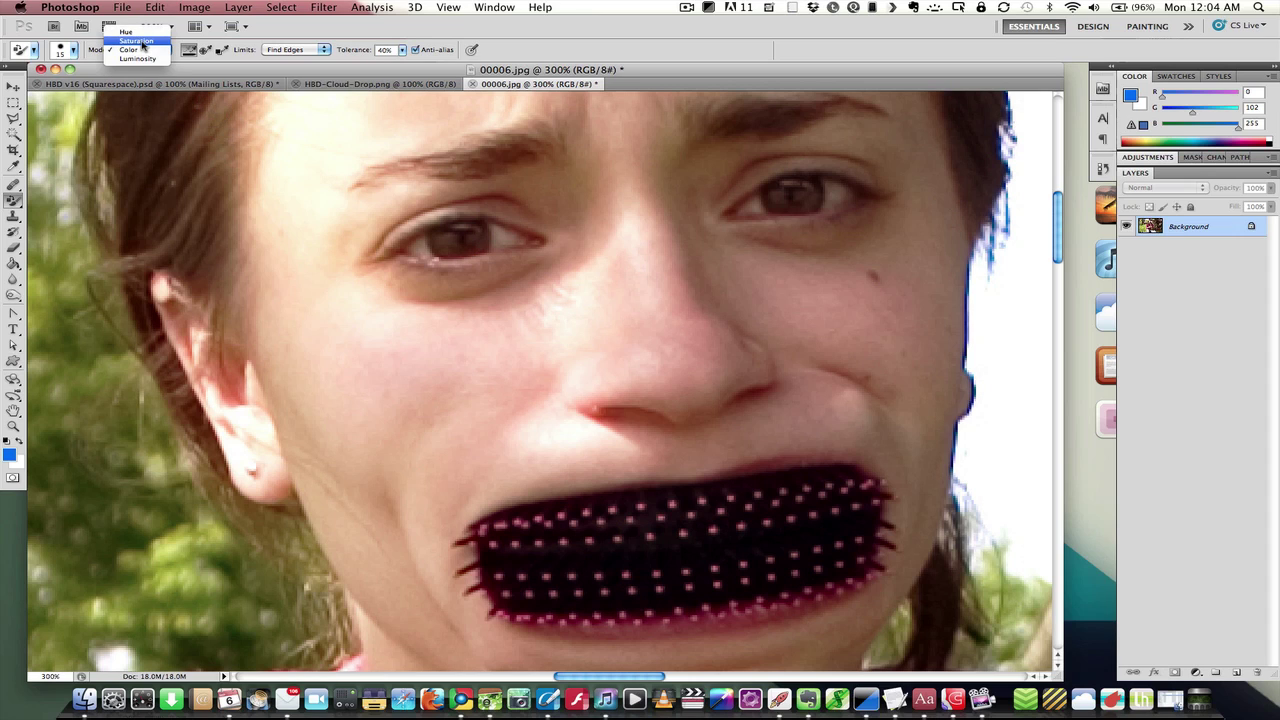
pyautogui.click(126, 31)
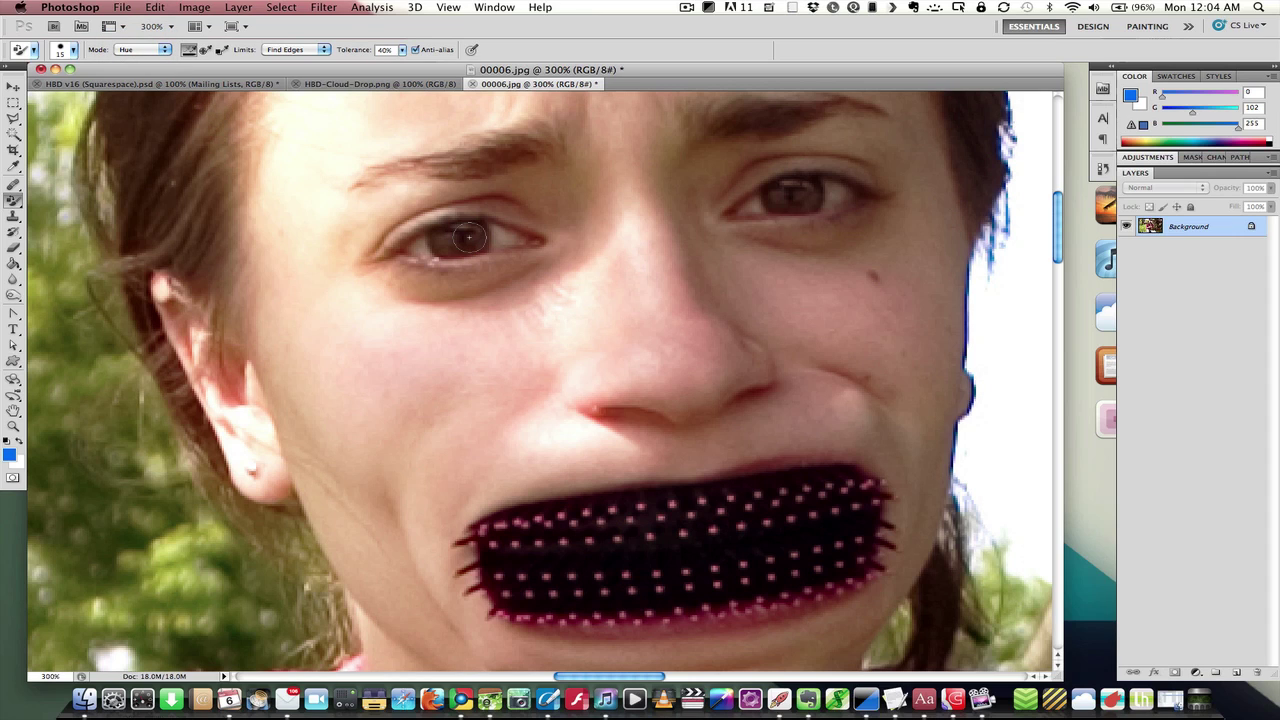
pyautogui.moveTo(447, 237); pyautogui.dragTo(480, 238)
# Step: Sample a muted grey-blue, undo the iris strokes, and start a feathered Polygonal Lasso selection around the eye
pyautogui.keyDown('alt'); pyautogui.click(455, 240); pyautogui.keyUp('alt')
pyautogui.hotkey('ctrl', 'alt', 'z')
pyautogui.hotkey('ctrl', 'alt', 'z')
pyautogui.hotkey('ctrl', 'alt', 'z')
pyautogui.press('l')
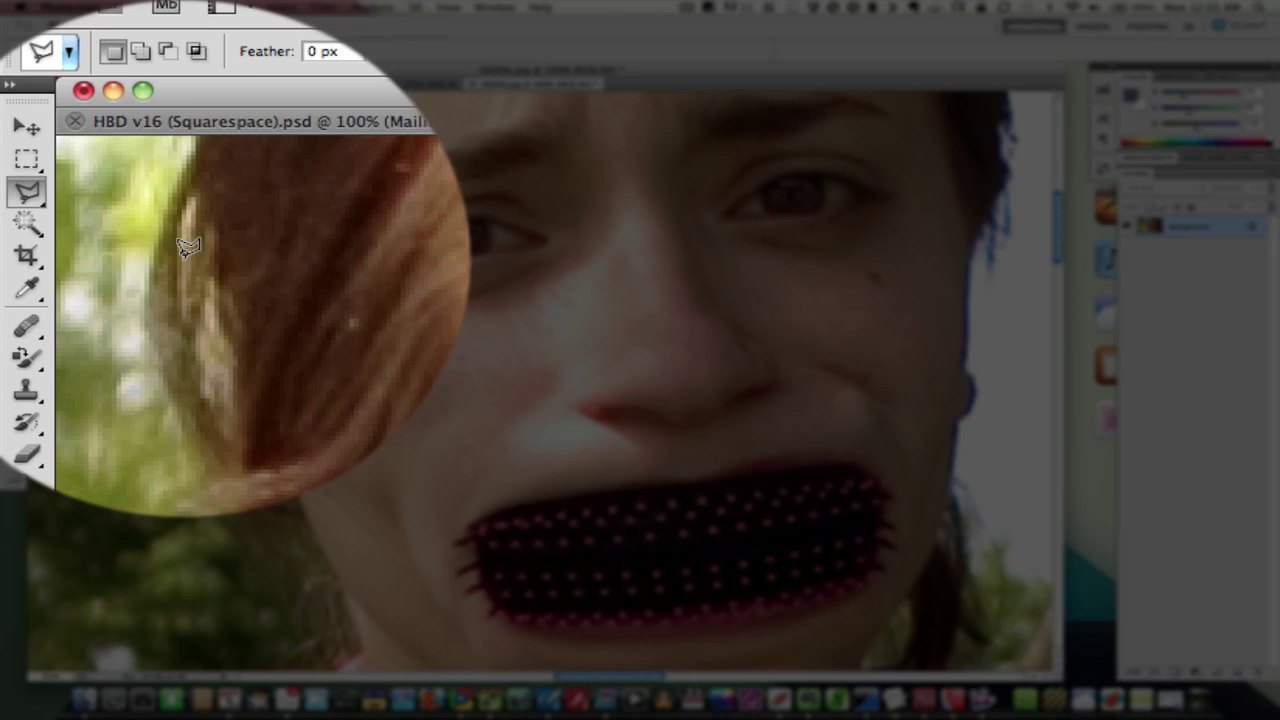
pyautogui.click(15, 120)
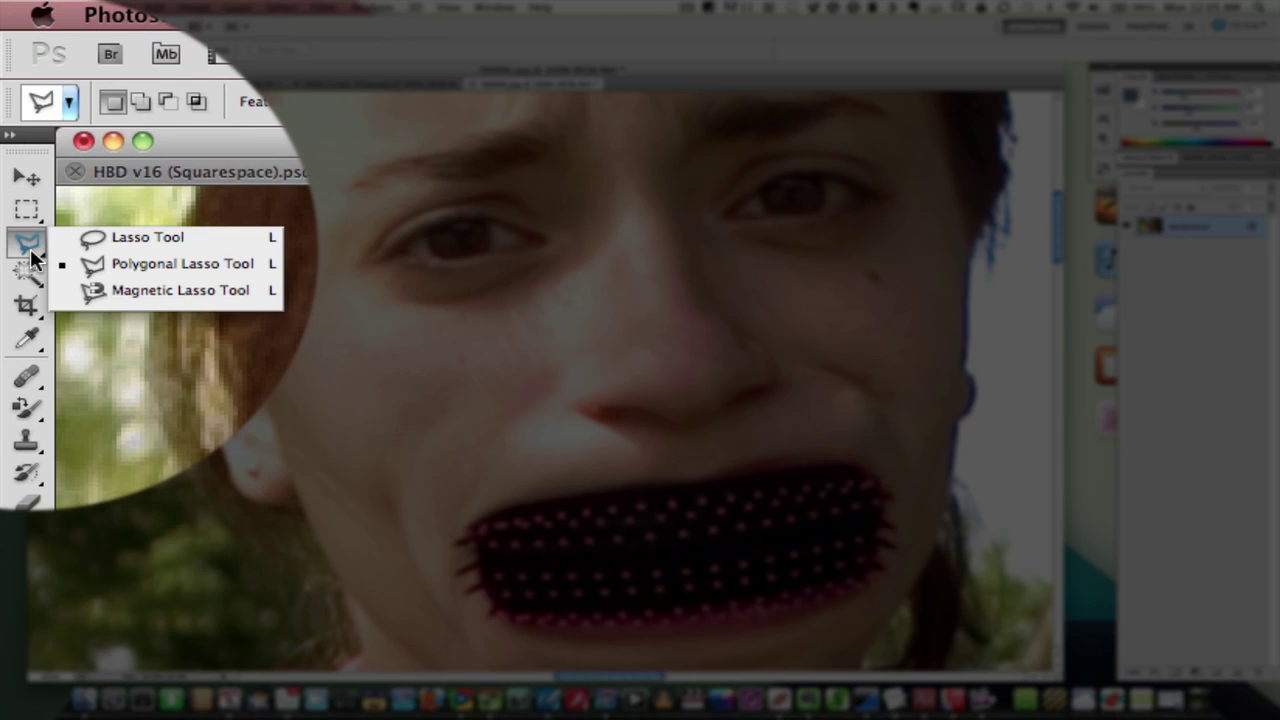
pyautogui.click(170, 263)
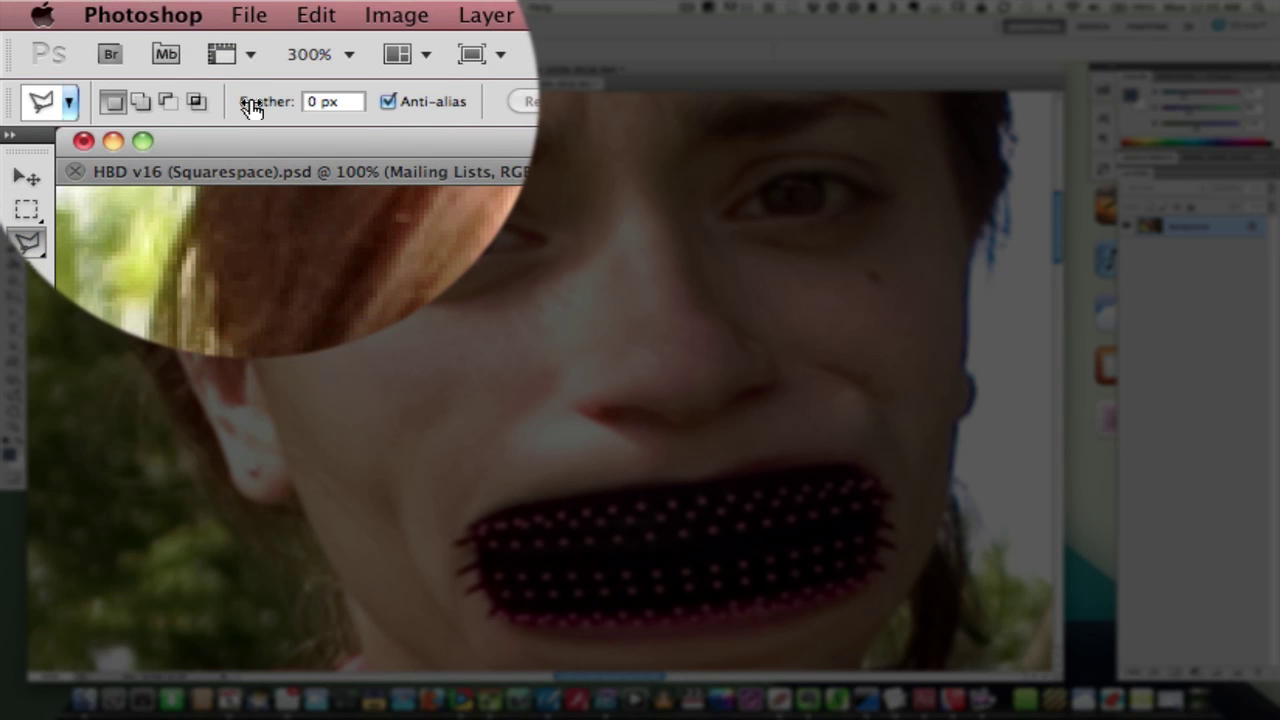
pyautogui.moveTo(256, 108); pyautogui.dragTo(254, 110)
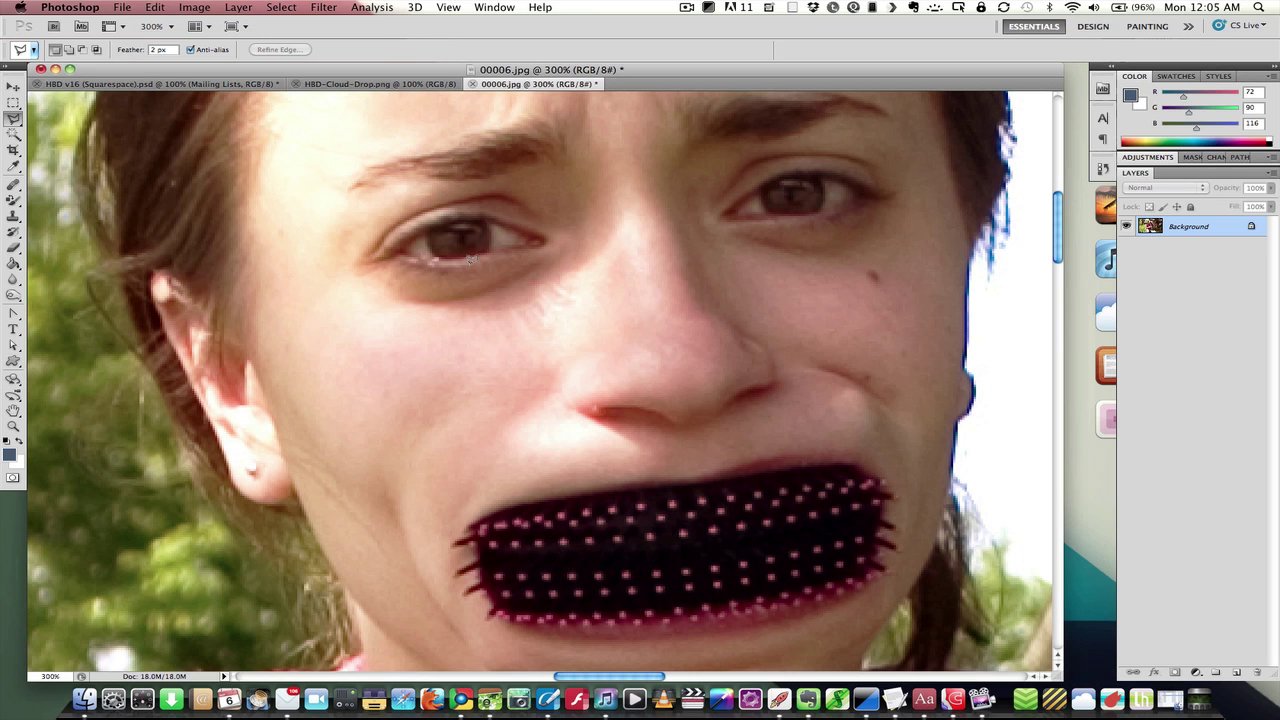
pyautogui.click(488, 216)
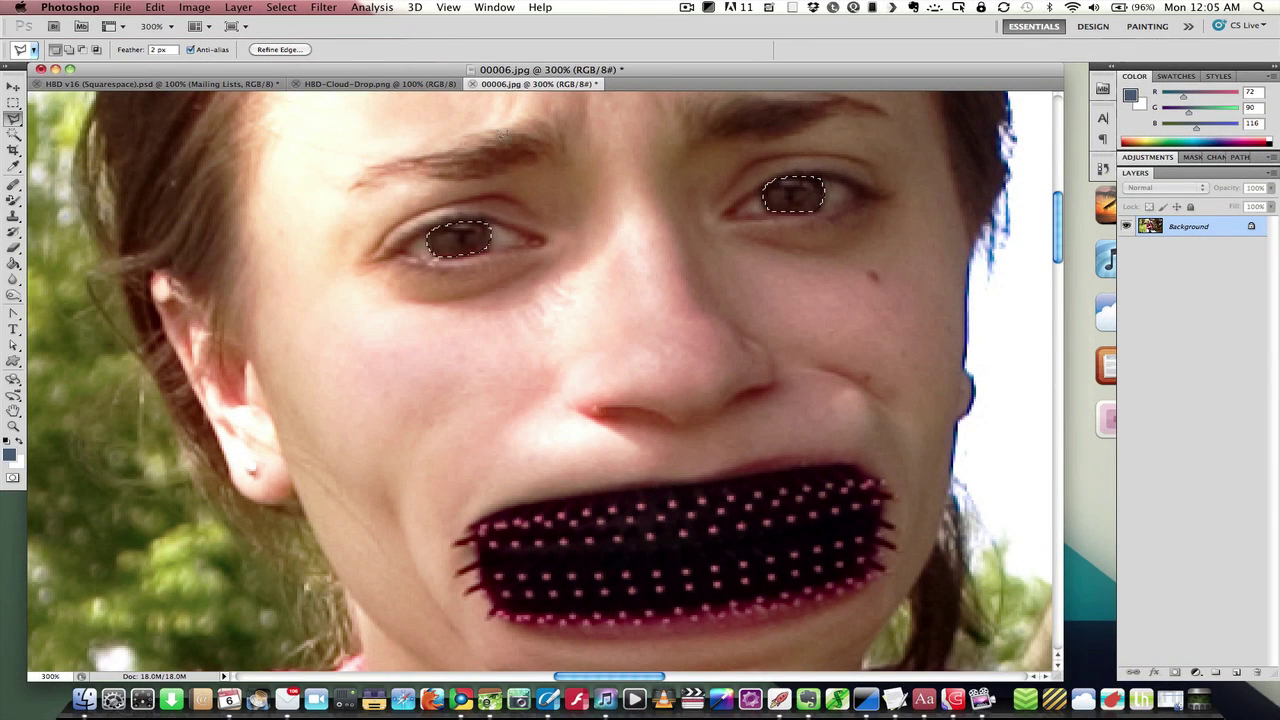
# Step: Copy the selected eyes and paste them onto a new Layer 1
pyautogui.click(155, 7)
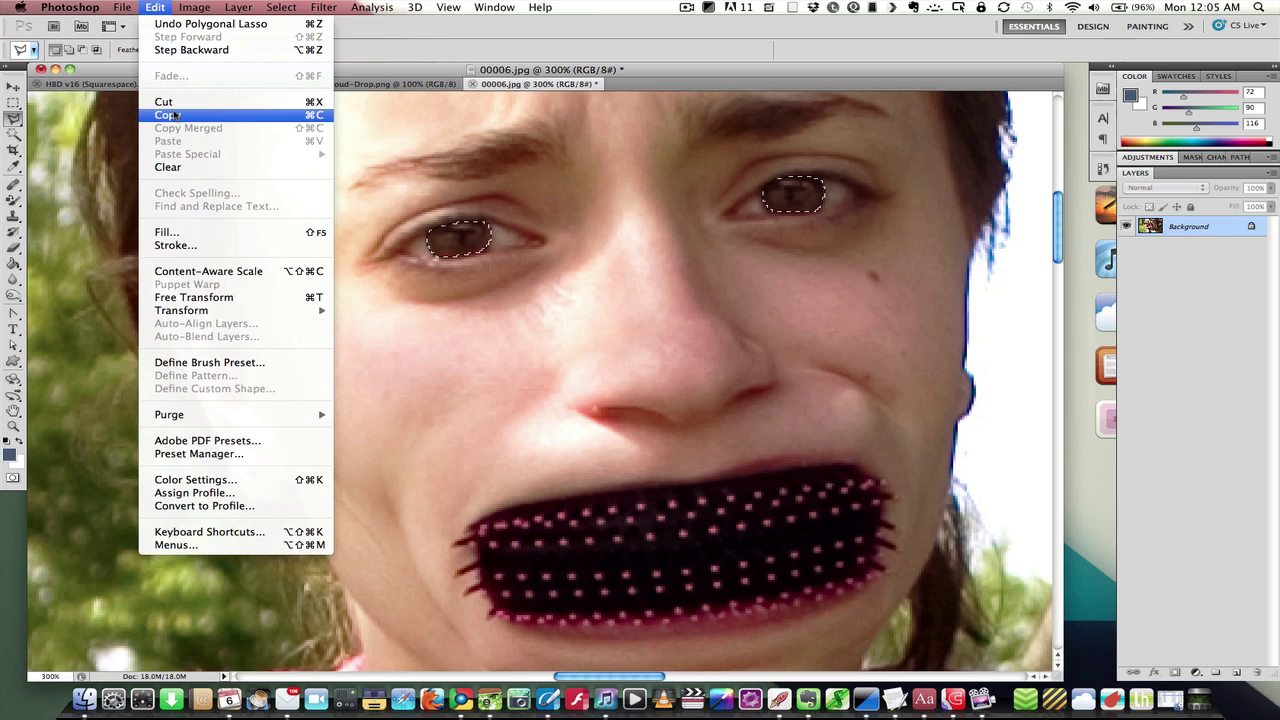
pyautogui.click(176, 116)
pyautogui.click(156, 7)
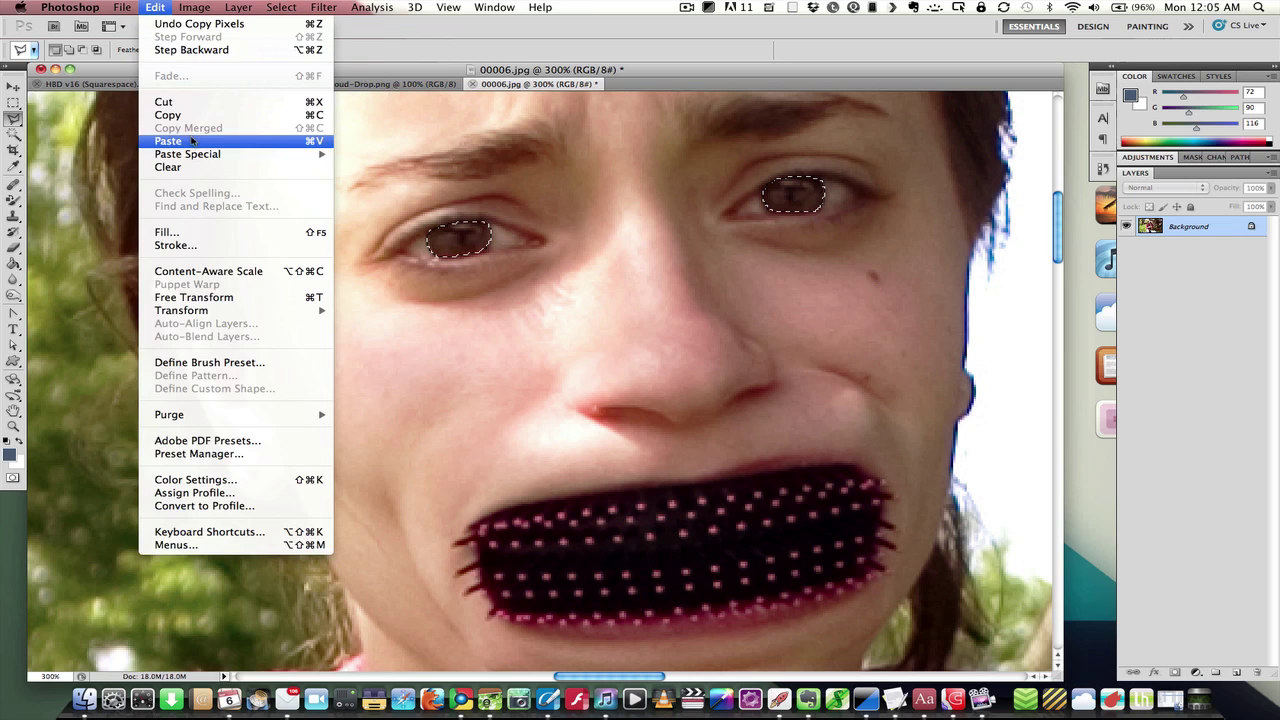
pyautogui.click(193, 141)
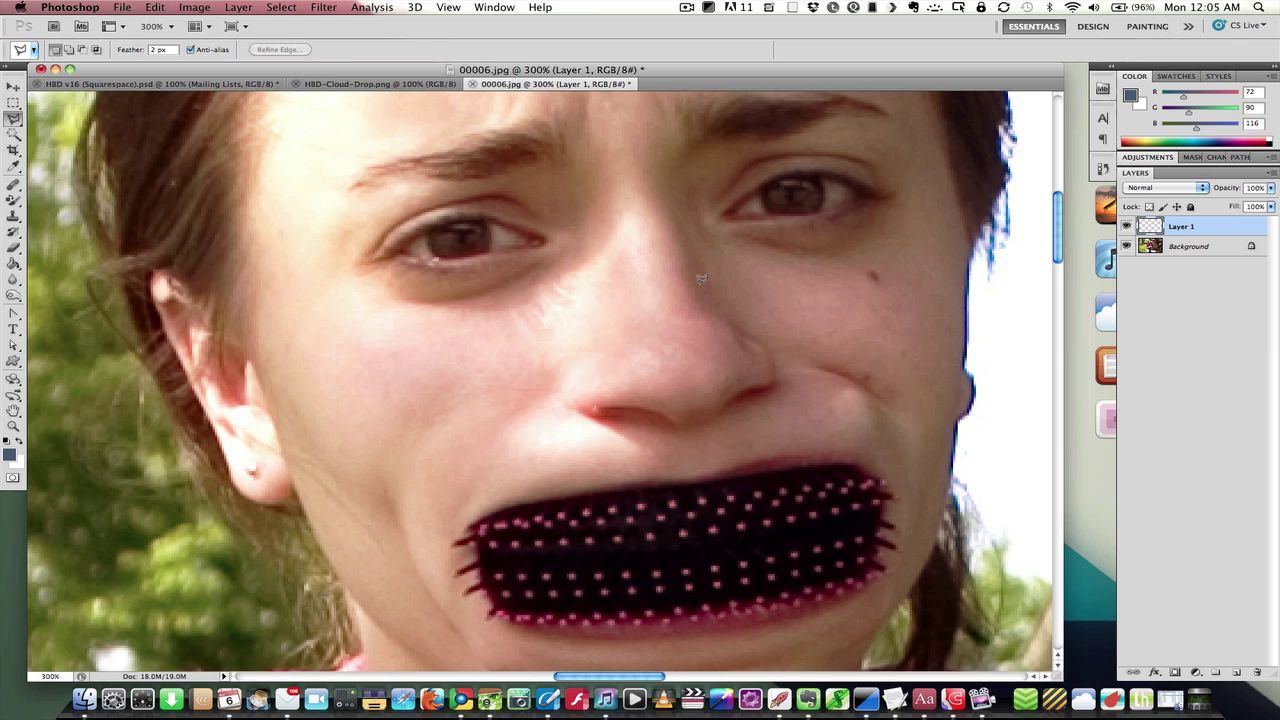
# Step: Desaturate the copied eyes and apply Auto Tone to them
pyautogui.click(203, 10)
pyautogui.moveTo(216, 52)
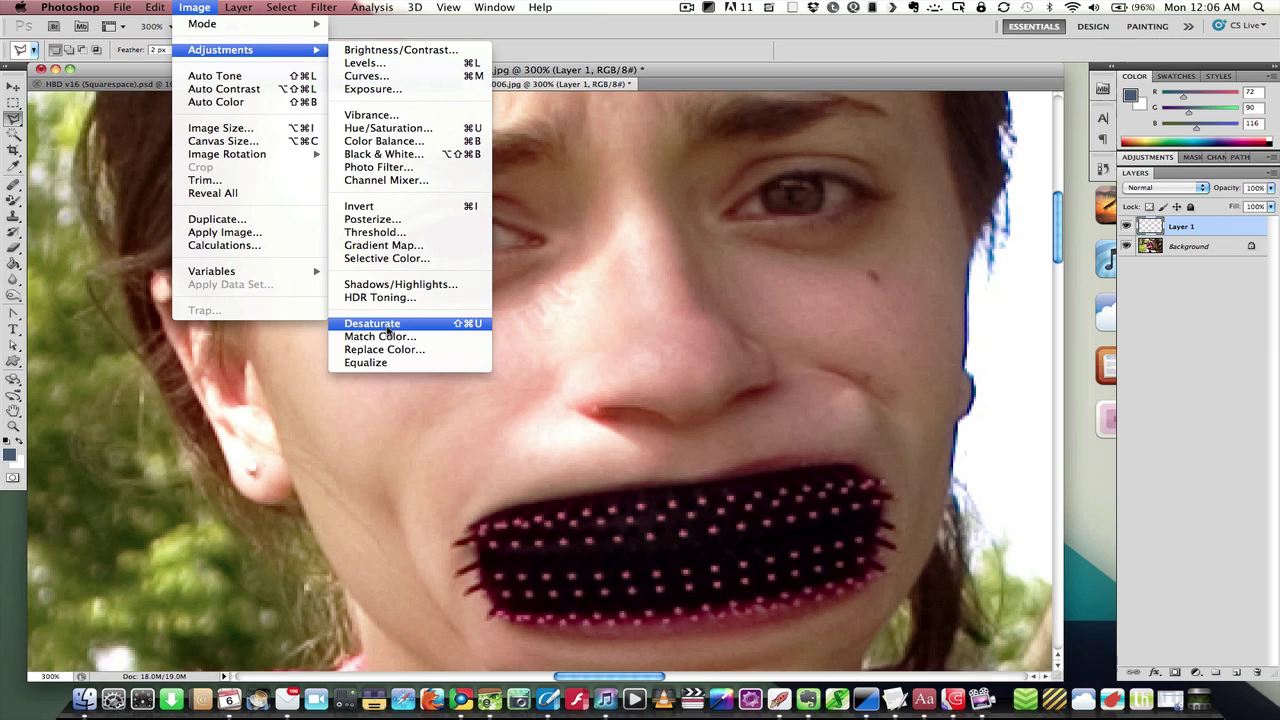
pyautogui.click(441, 328)
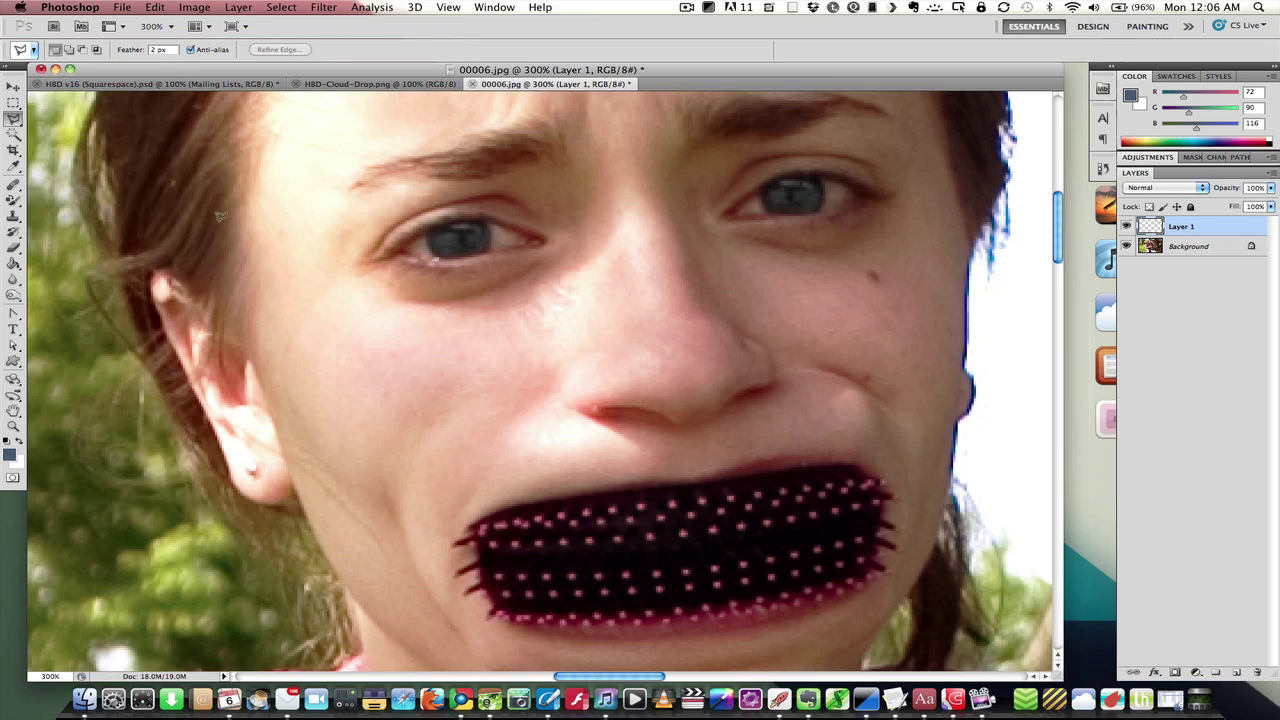
pyautogui.click(192, 12)
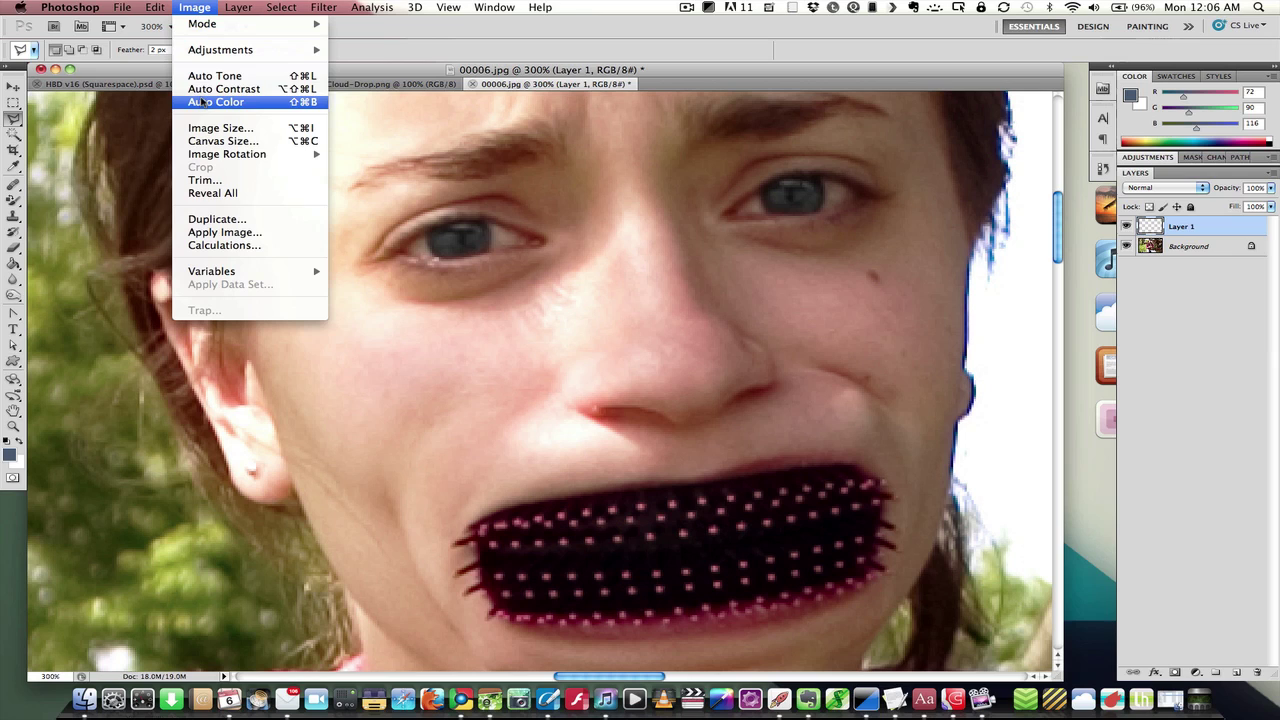
pyautogui.click(202, 78)
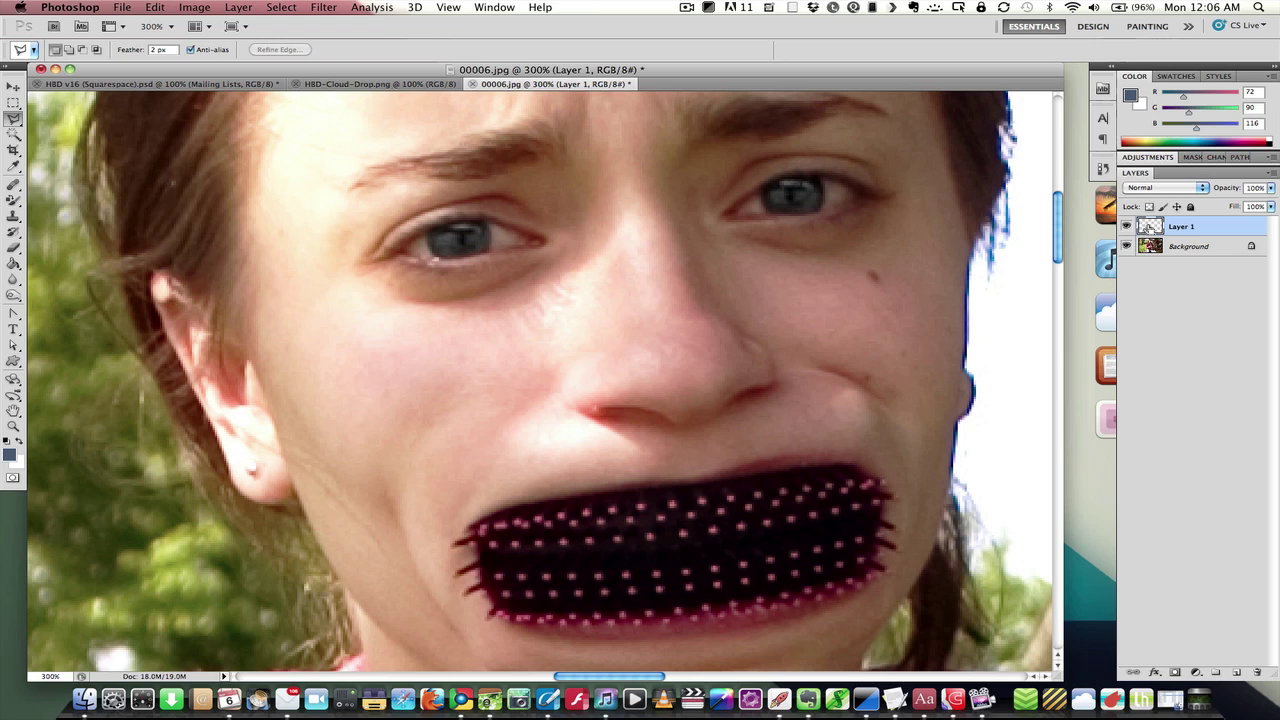
# Step: Reselect both irises and create a new empty Layer 2
pyautogui.moveTo(428, 236); pyautogui.dragTo(430, 240)
pyautogui.moveTo(764, 192); pyautogui.dragTo(766, 196)
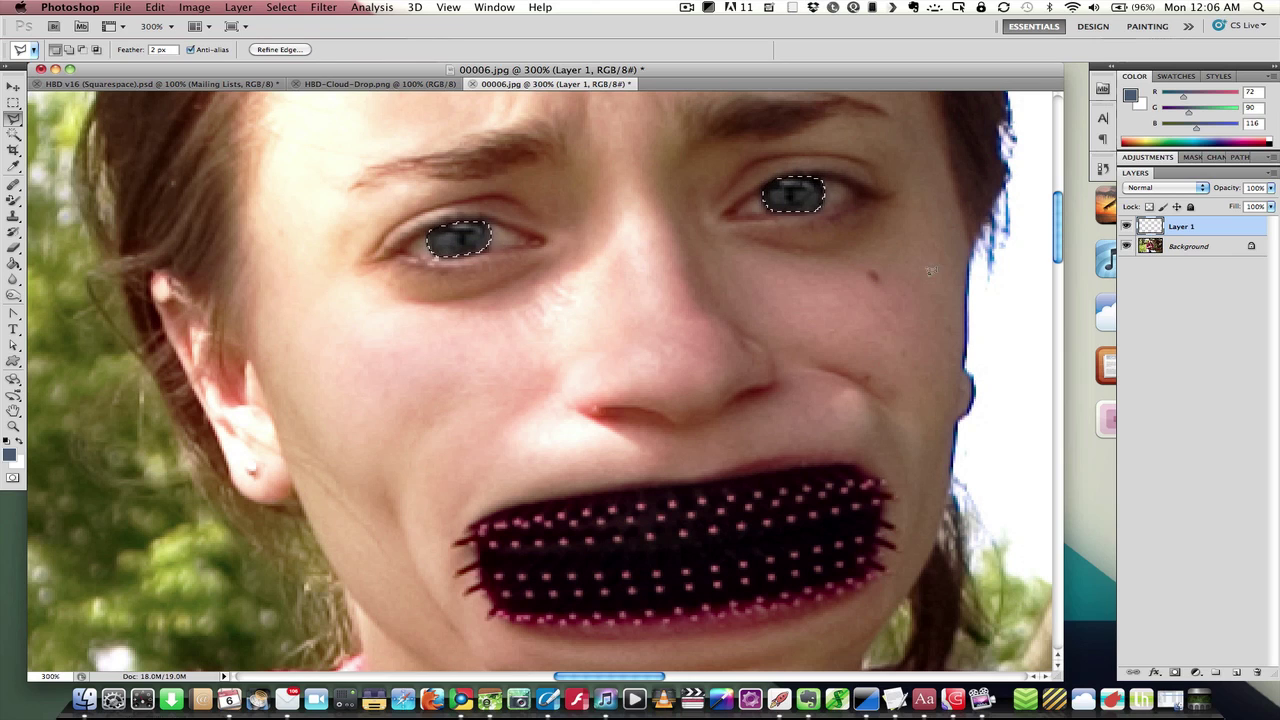
pyautogui.click(1271, 175)
pyautogui.click(1238, 179)
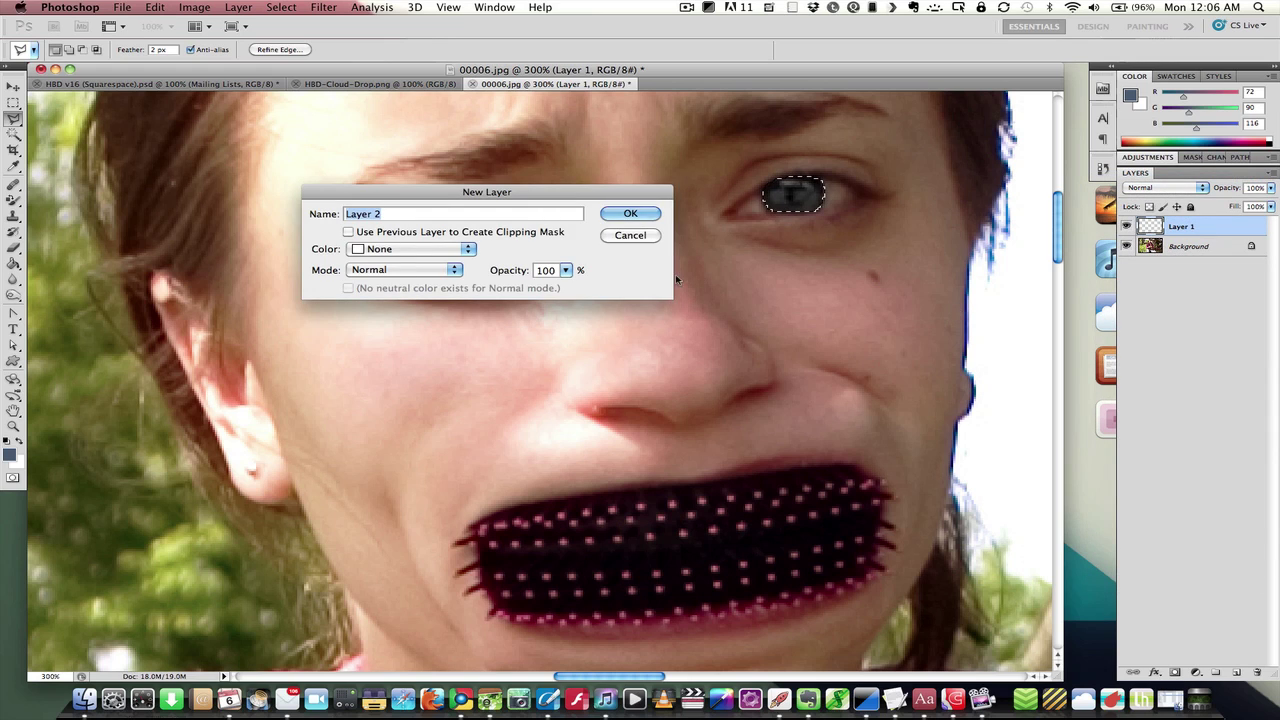
pyautogui.press('Return')
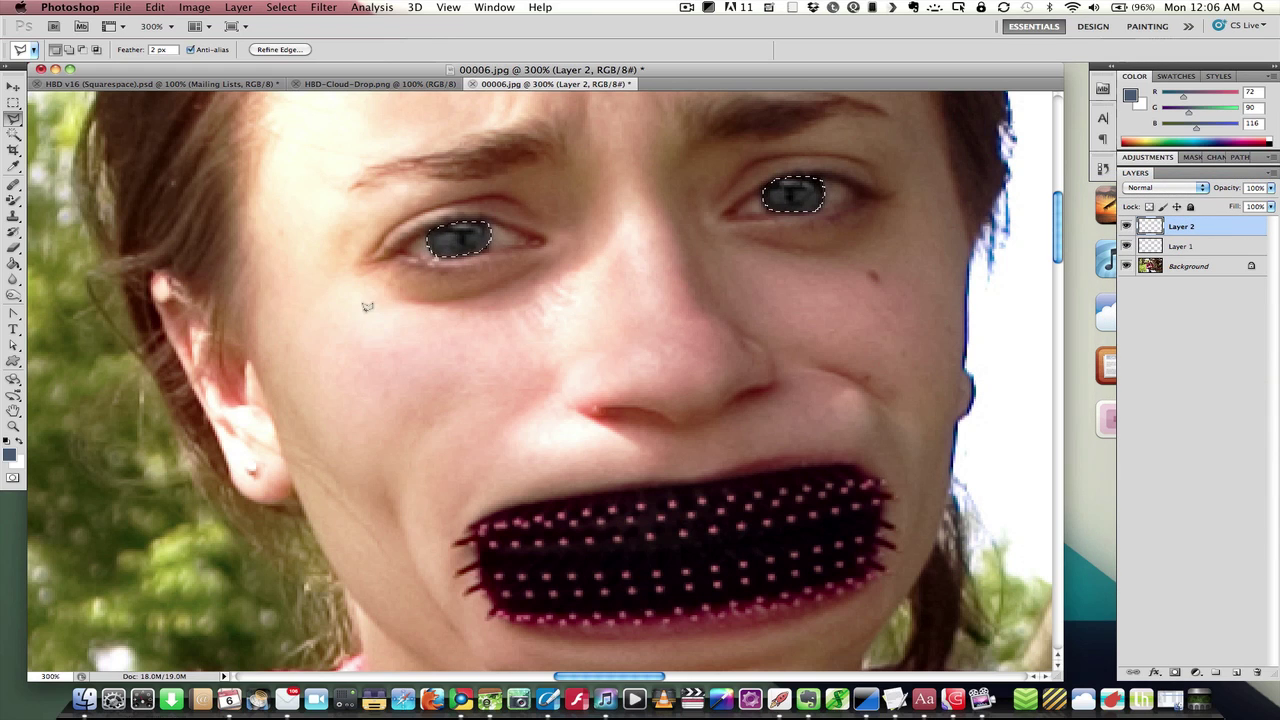
# Step: Fill the irises with light blue (90,135,203), deselect, and set Layer 2 to Color blending
pyautogui.click(11, 264)
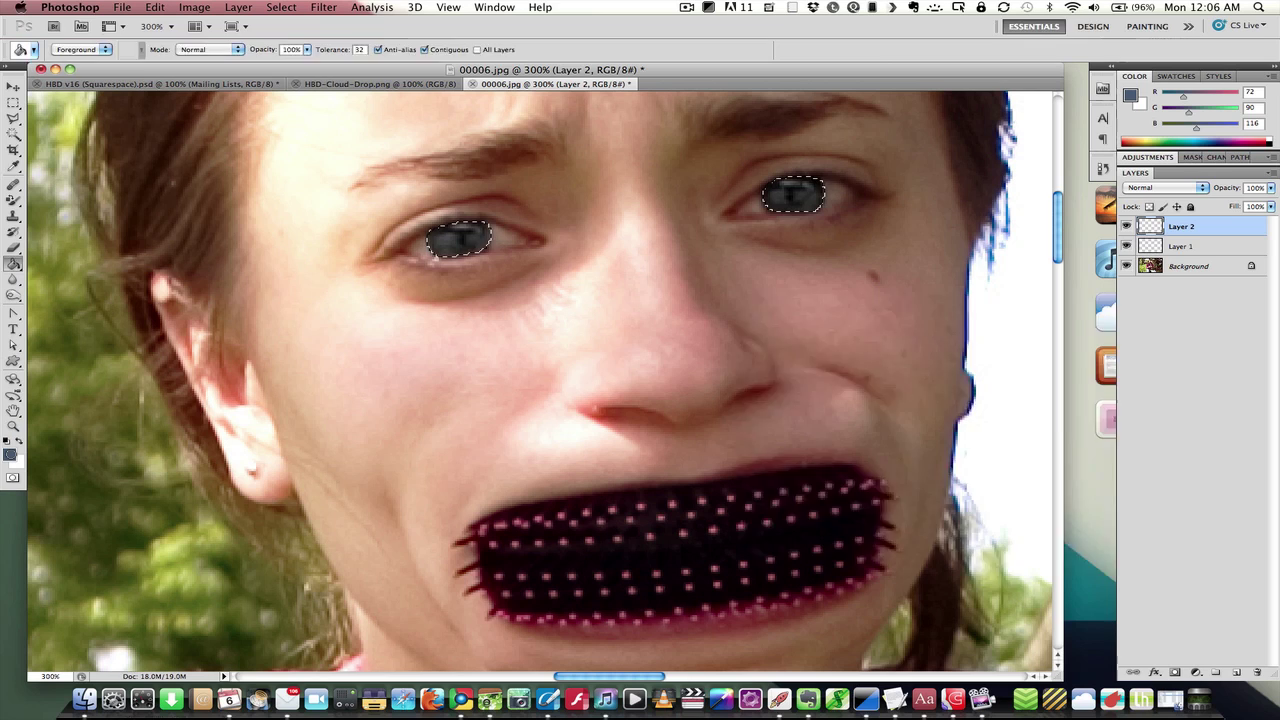
pyautogui.click(10, 454)
pyautogui.moveTo(847, 370); pyautogui.dragTo(867, 375)
pyautogui.press('Return')
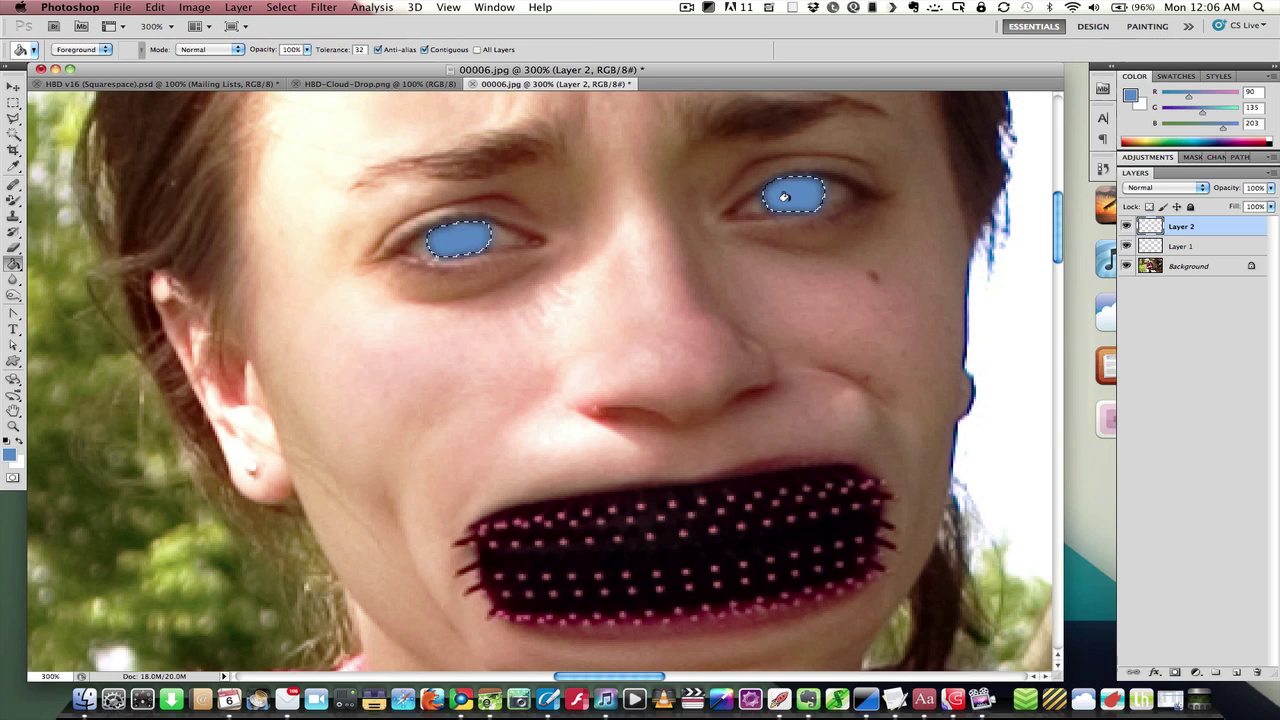
pyautogui.hotkey('ctrl', 'd')
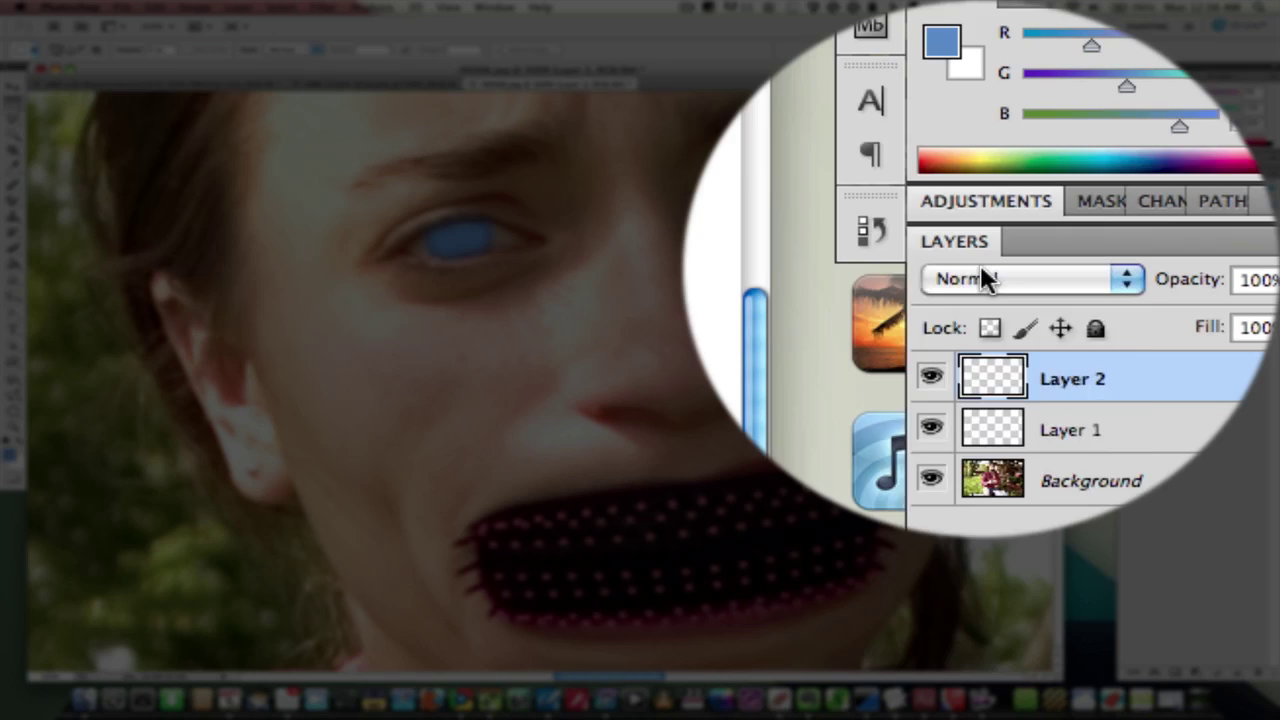
pyautogui.click(1140, 188)
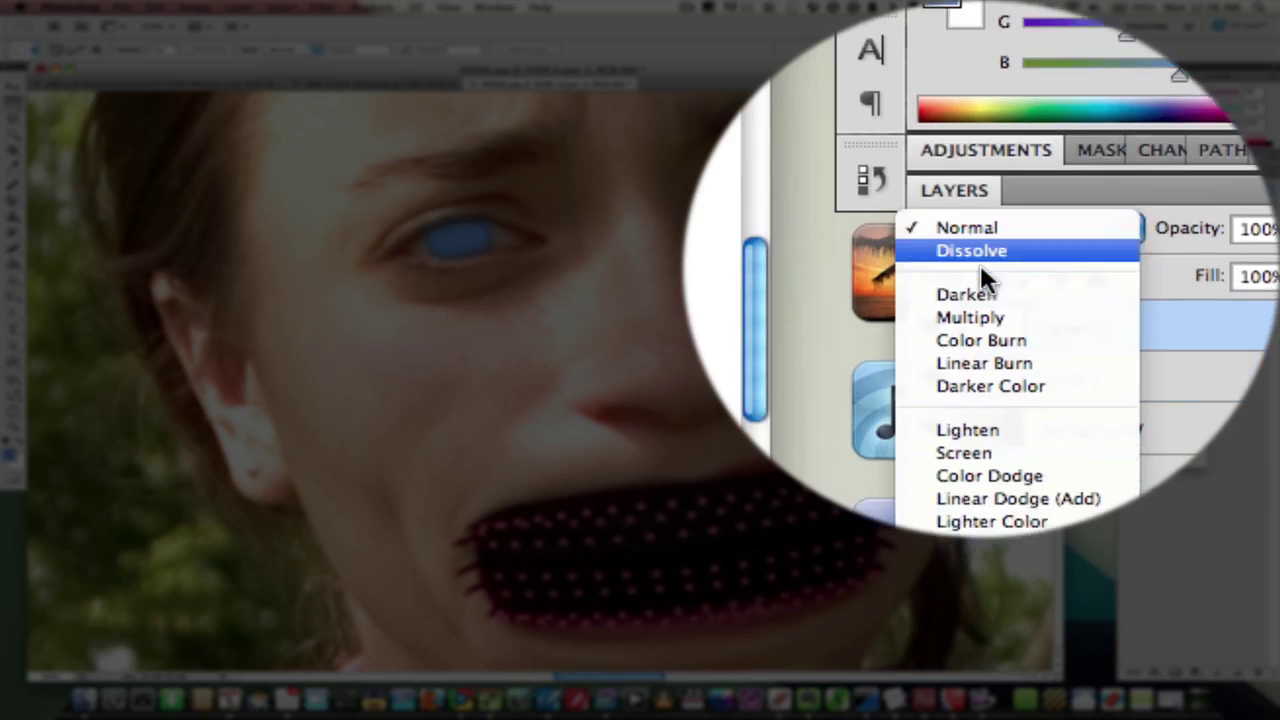
pyautogui.click(980, 452)
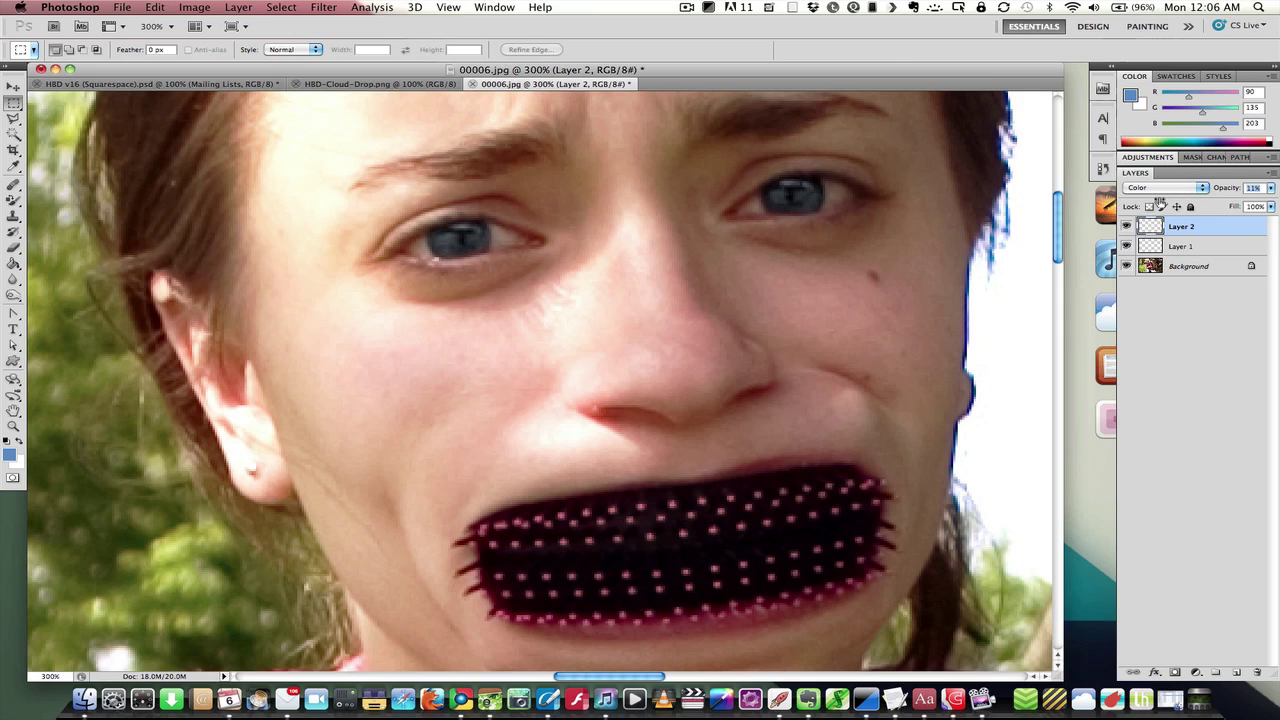
# Step: On Layer 1, apply an S-shaped Curves adjustment lifting highlights and darkening shadows
pyautogui.click(1150, 248)
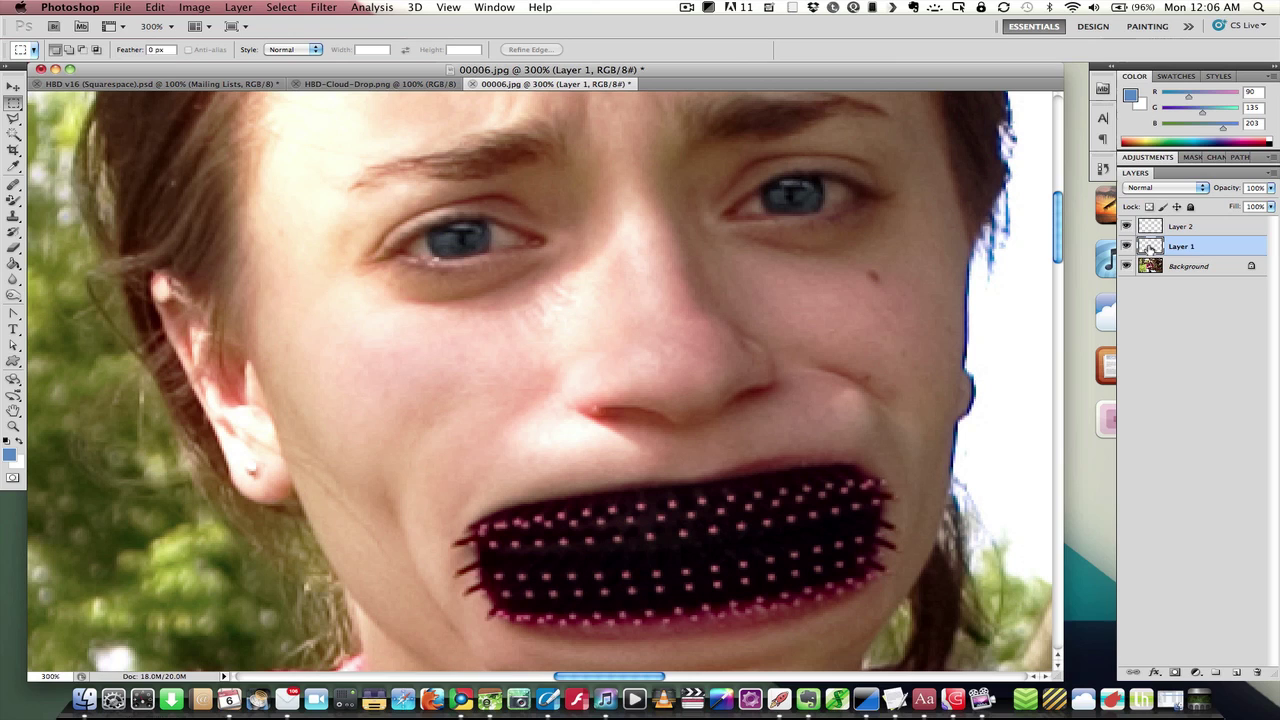
pyautogui.click(199, 9)
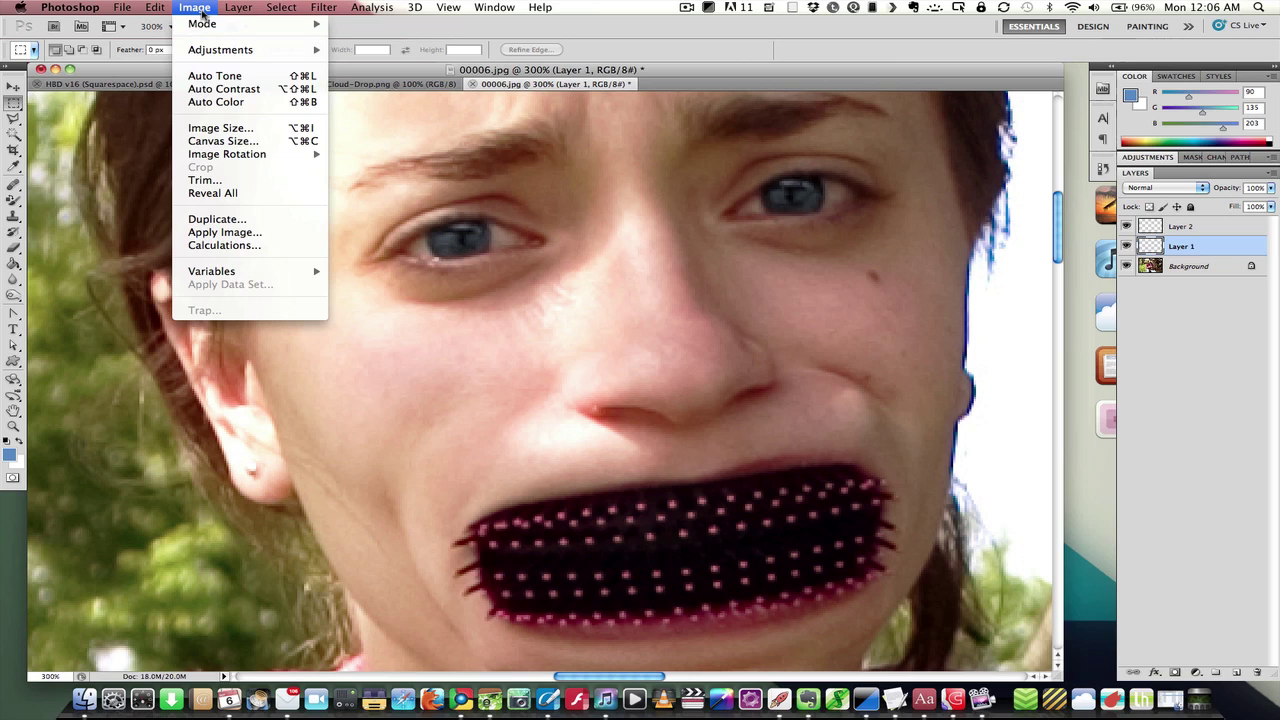
pyautogui.moveTo(247, 52)
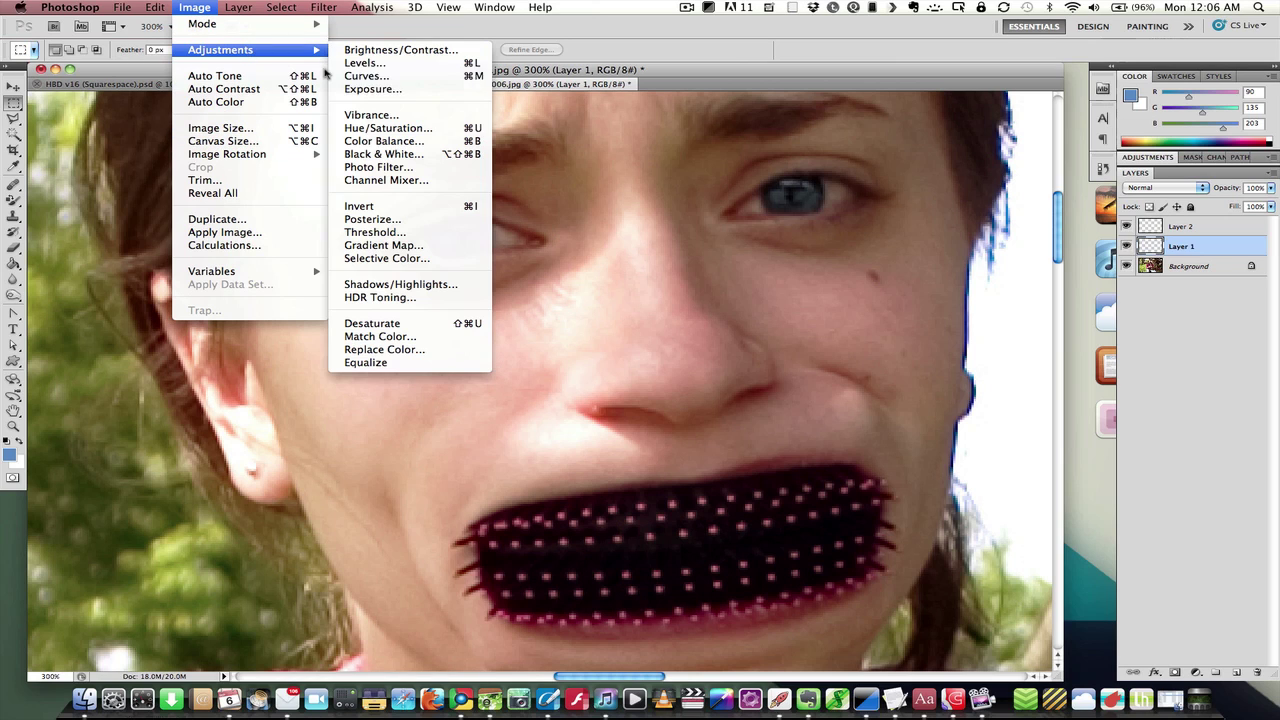
pyautogui.click(366, 76)
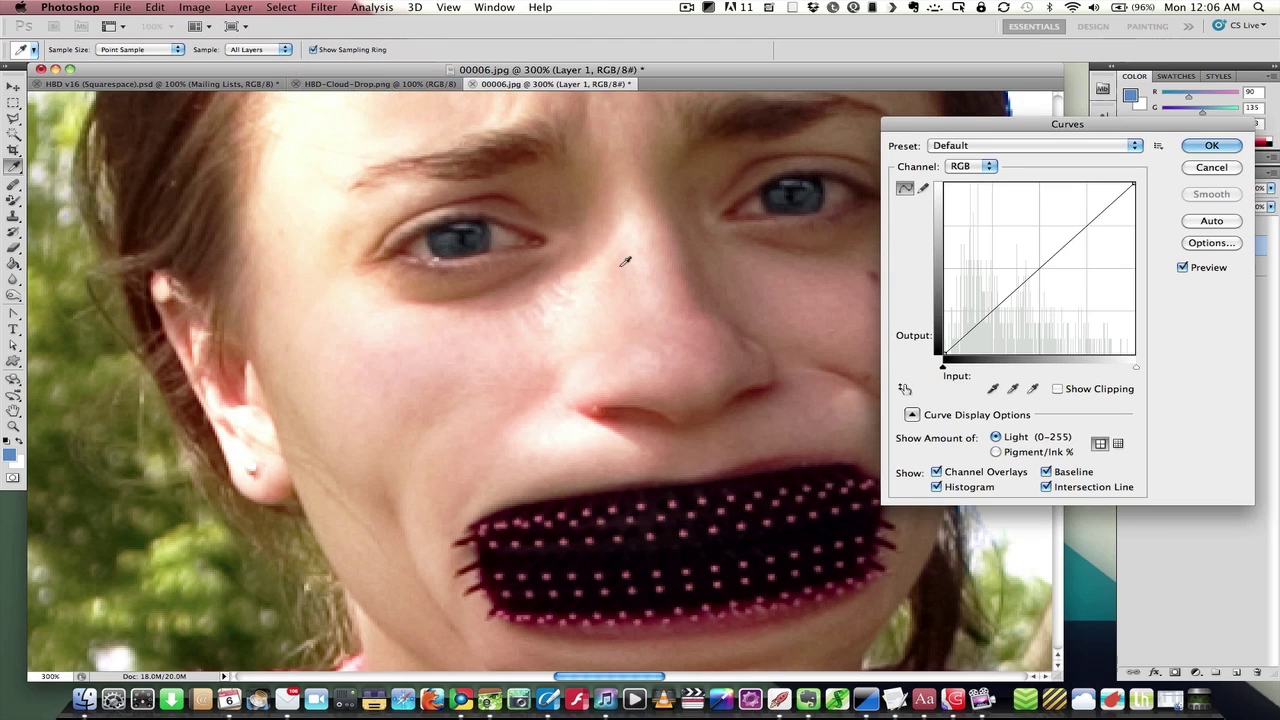
pyautogui.moveTo(1067, 124); pyautogui.dragTo(802, 271)
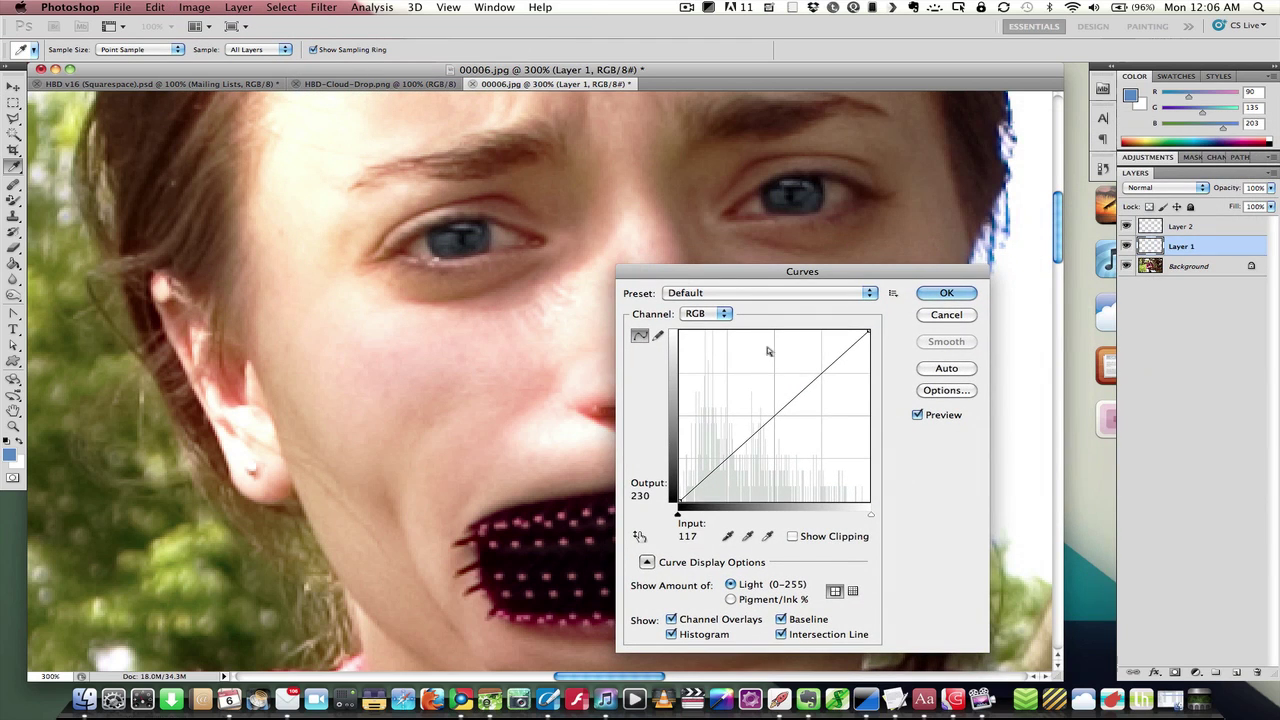
pyautogui.moveTo(820, 371); pyautogui.dragTo(815, 368)
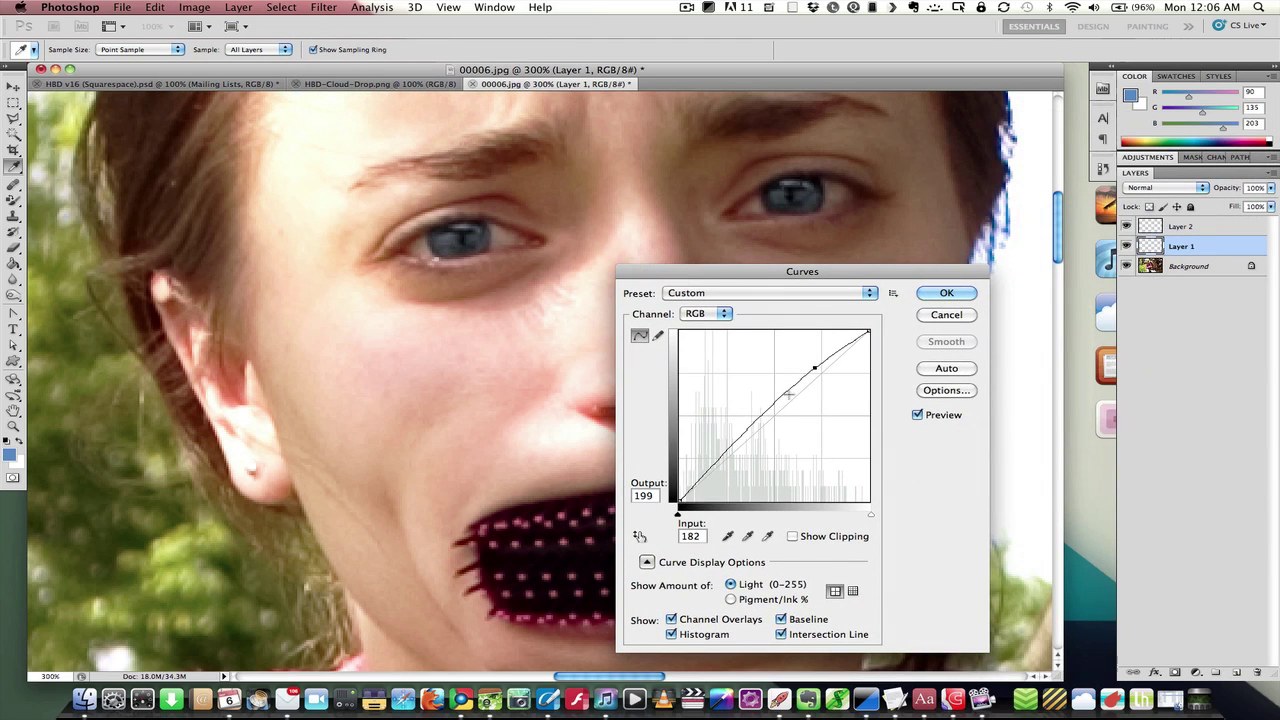
pyautogui.click(719, 455)
pyautogui.moveTo(719, 455); pyautogui.dragTo(728, 466)
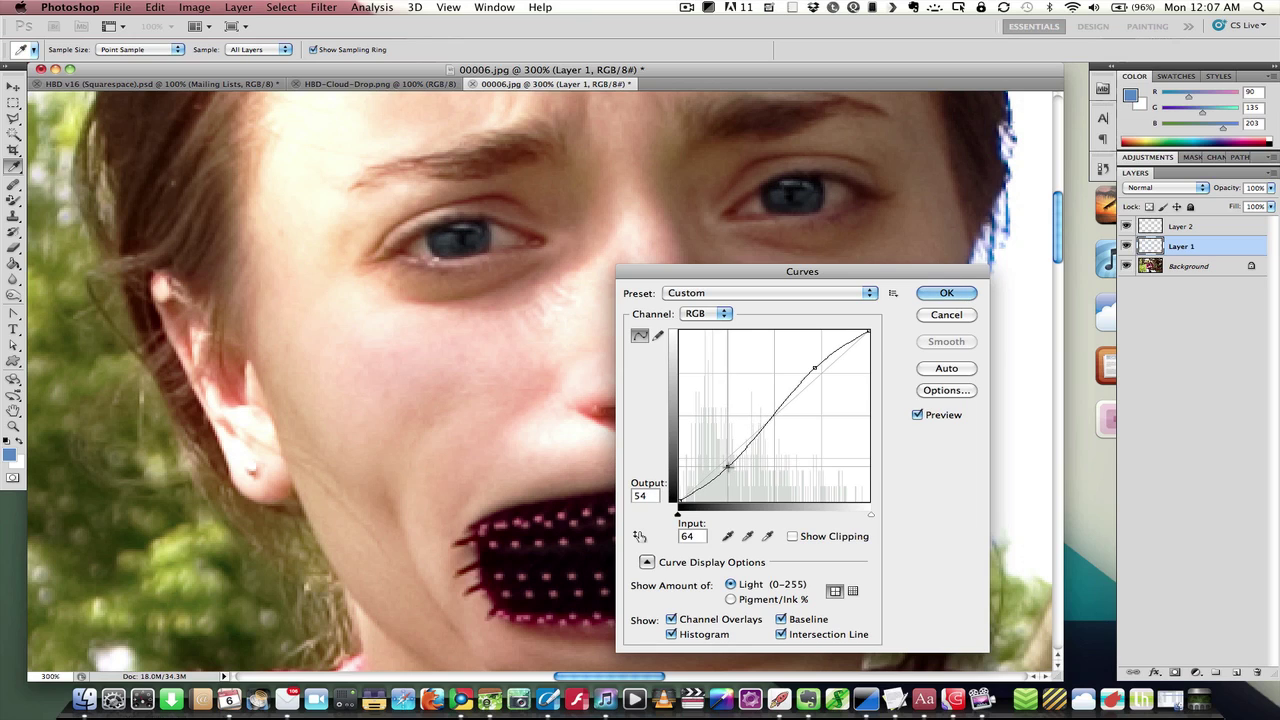
pyautogui.click(763, 419)
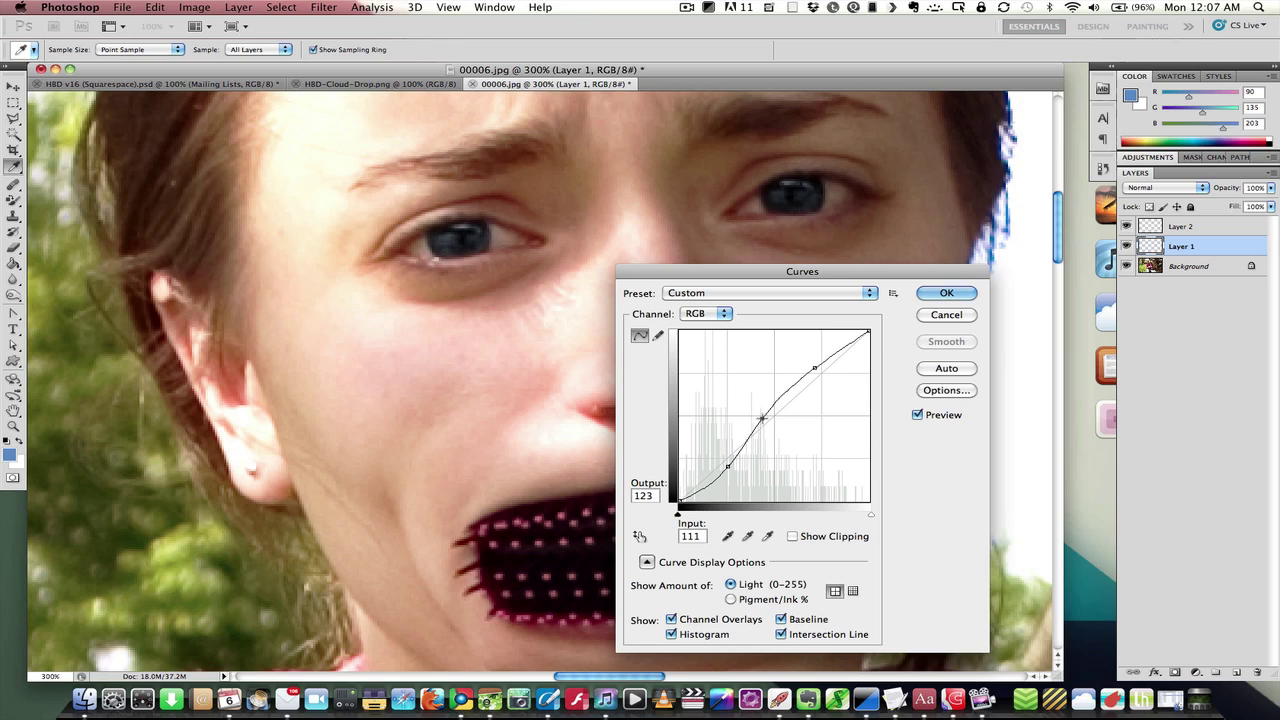
pyautogui.moveTo(815, 368); pyautogui.dragTo(808, 365)
pyautogui.moveTo(728, 466); pyautogui.dragTo(723, 462)
pyautogui.press('Return')
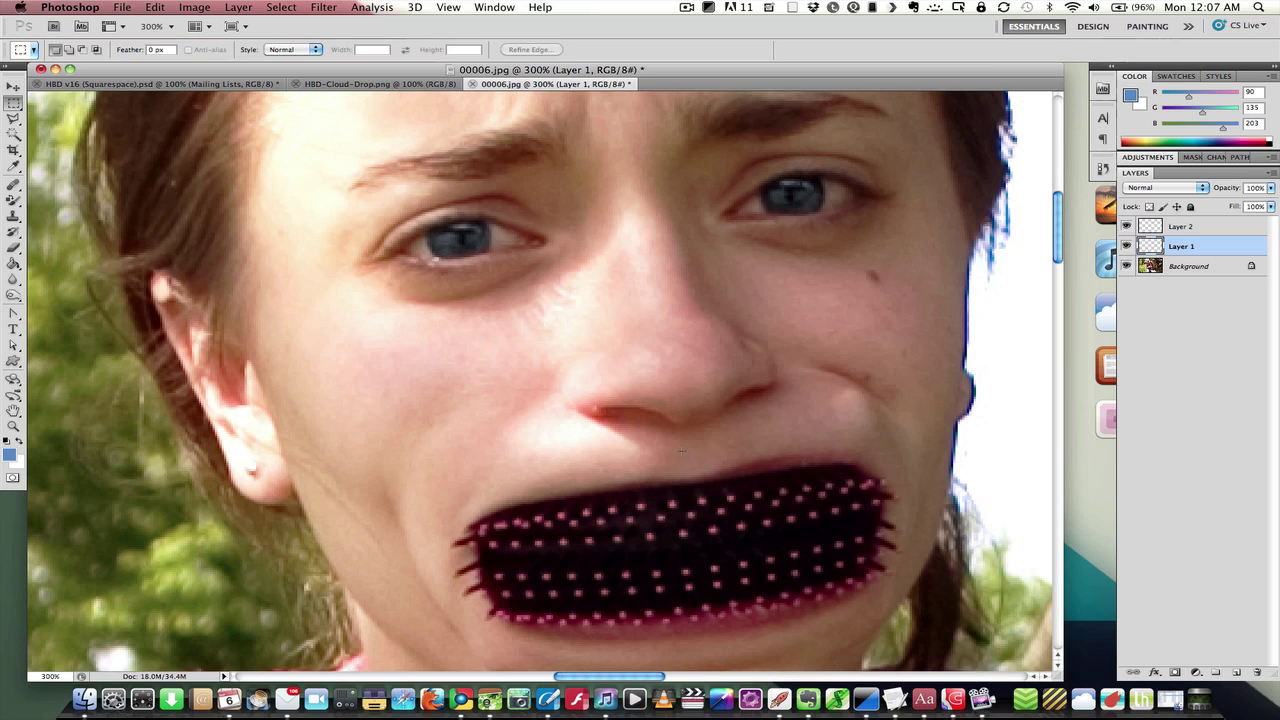
# Step: Zoom out to 33.3% and toggle Layer 1 off and on to compare the eyes
pyautogui.press('z')
pyautogui.keyDown('alt'); pyautogui.click(677, 433); pyautogui.keyUp('alt')
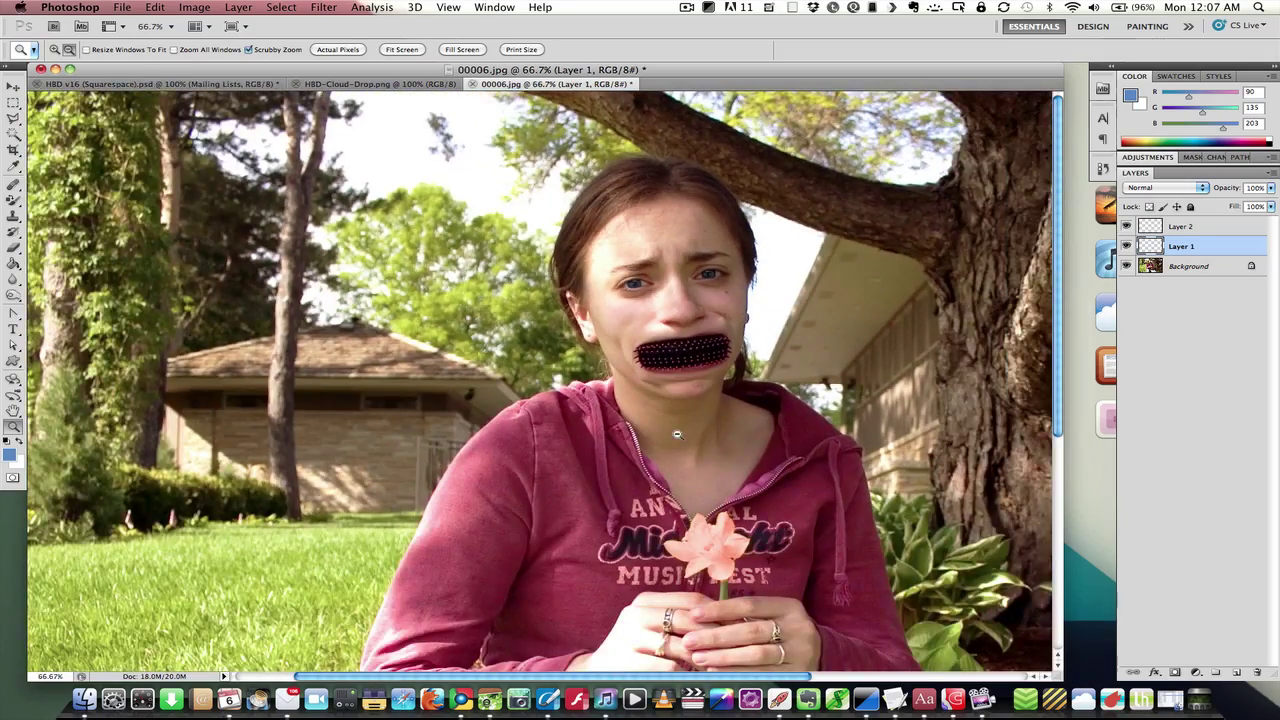
pyautogui.keyDown('alt'); pyautogui.click(677, 433); pyautogui.keyUp('alt')
pyautogui.keyDown('alt'); pyautogui.click(677, 433); pyautogui.keyUp('alt')
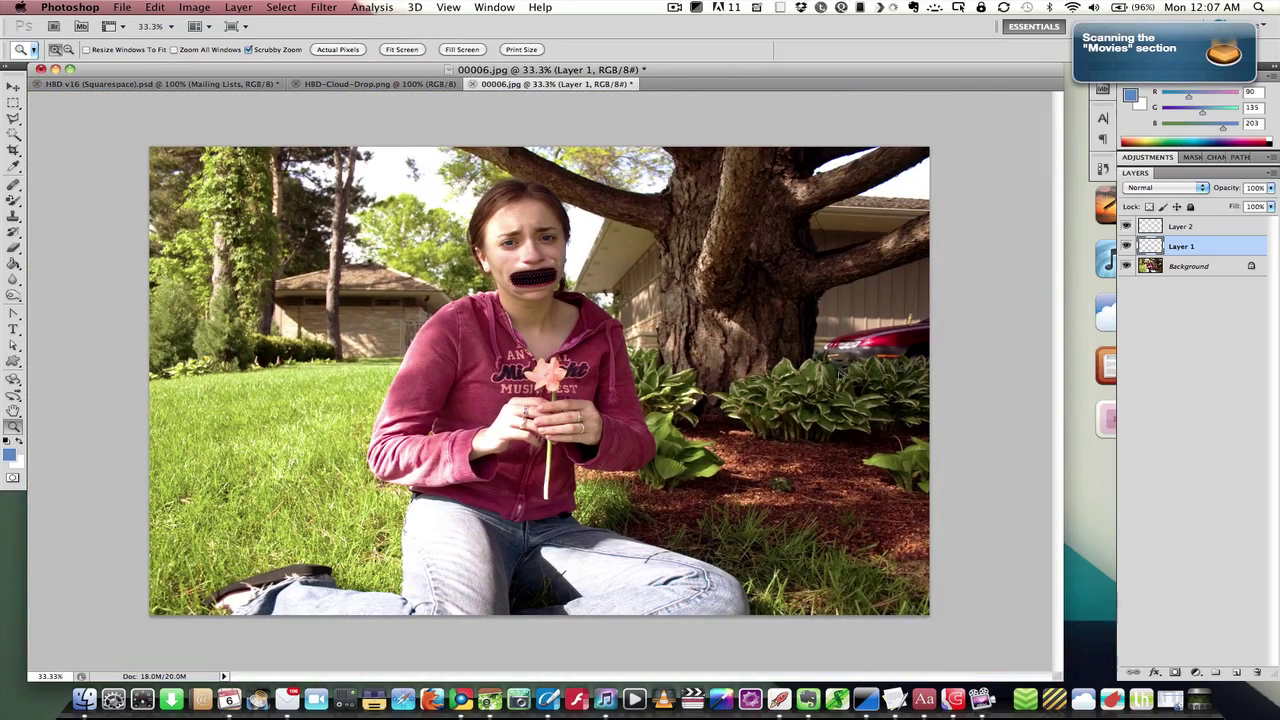
pyautogui.click(1126, 246)
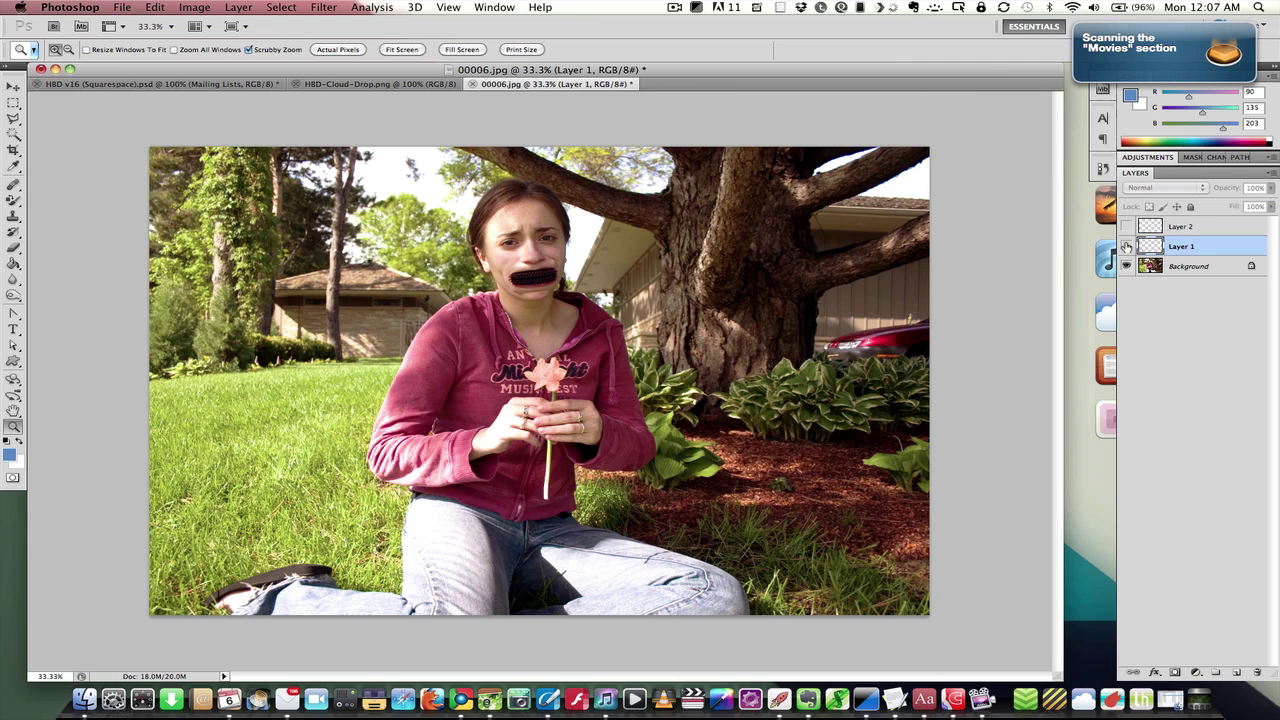
pyautogui.click(1126, 244)
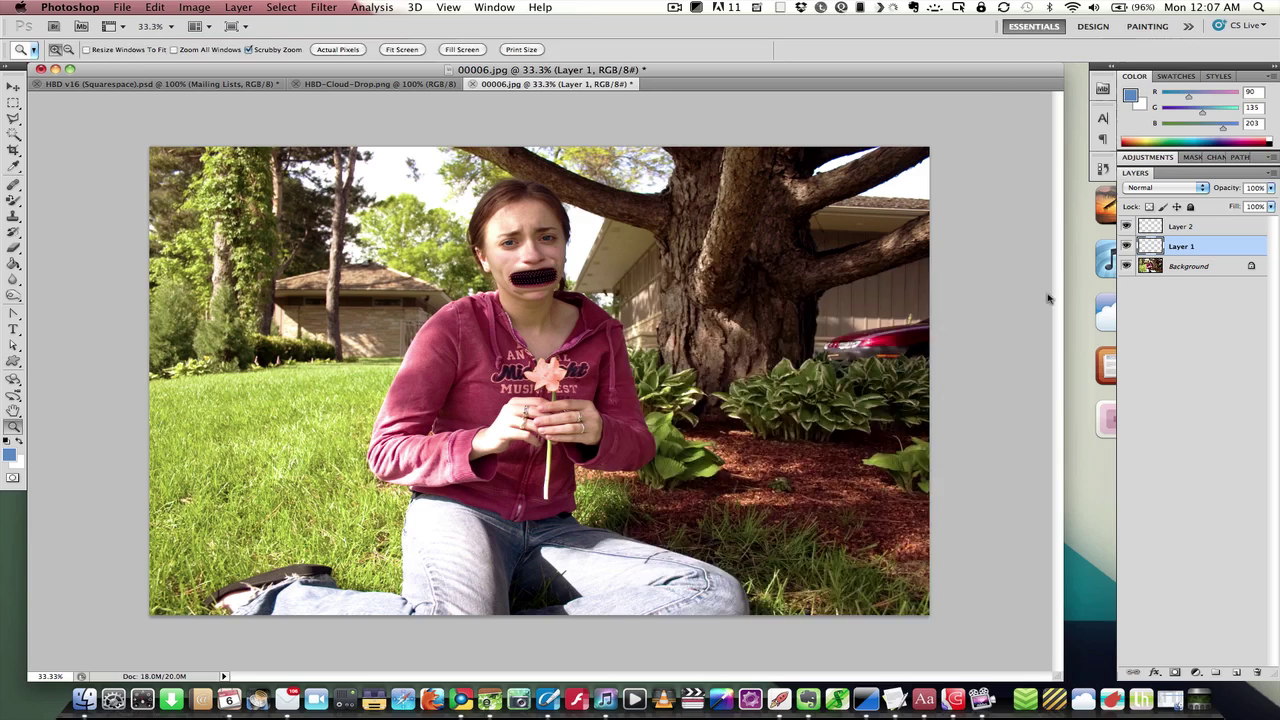
# Step: Open Curves again and lift Layer 1's midtones from 127 to 146
pyautogui.hotkey('ctrl', 'm')
pyautogui.moveTo(777, 410); pyautogui.dragTo(772, 402)
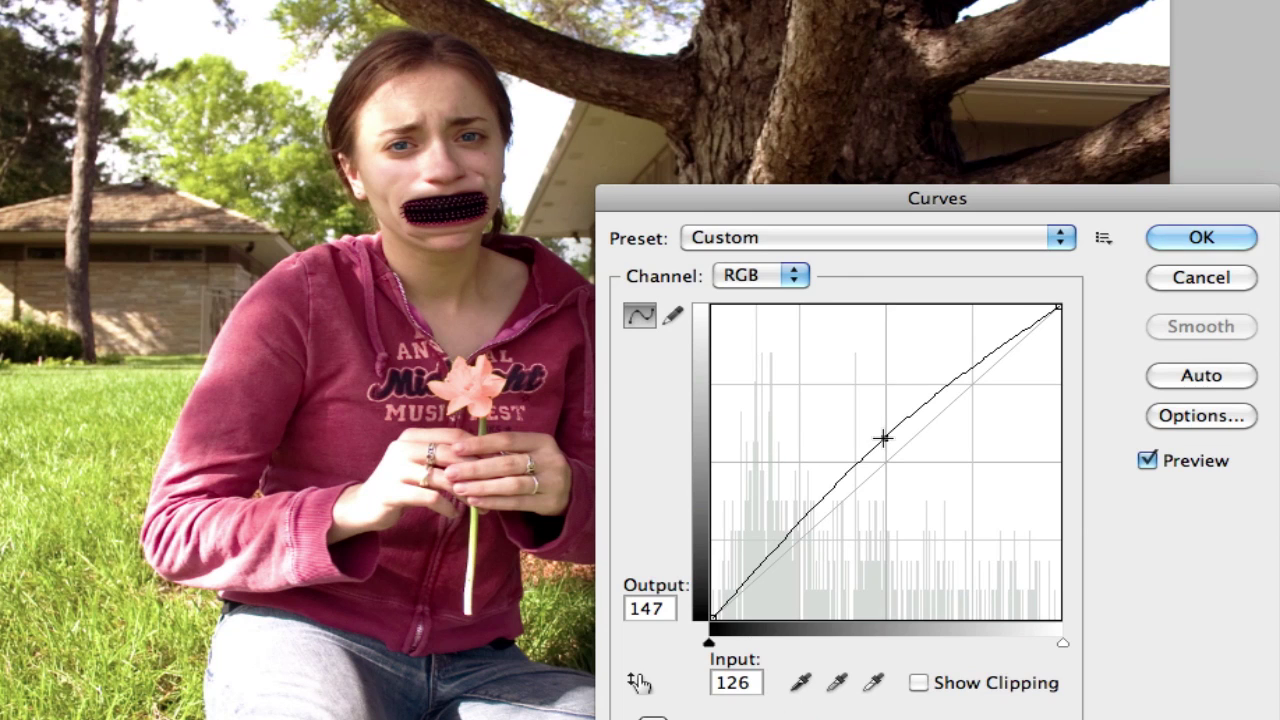
pyautogui.moveTo(883, 438); pyautogui.dragTo(886, 440)
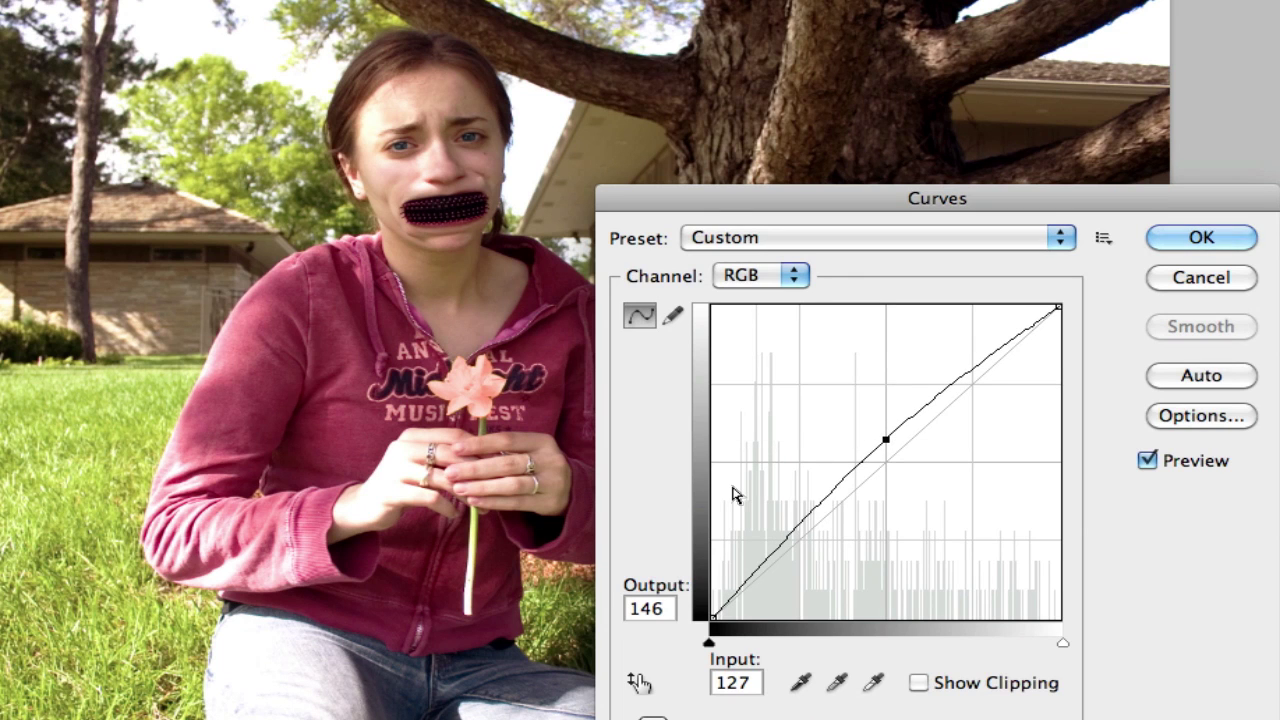